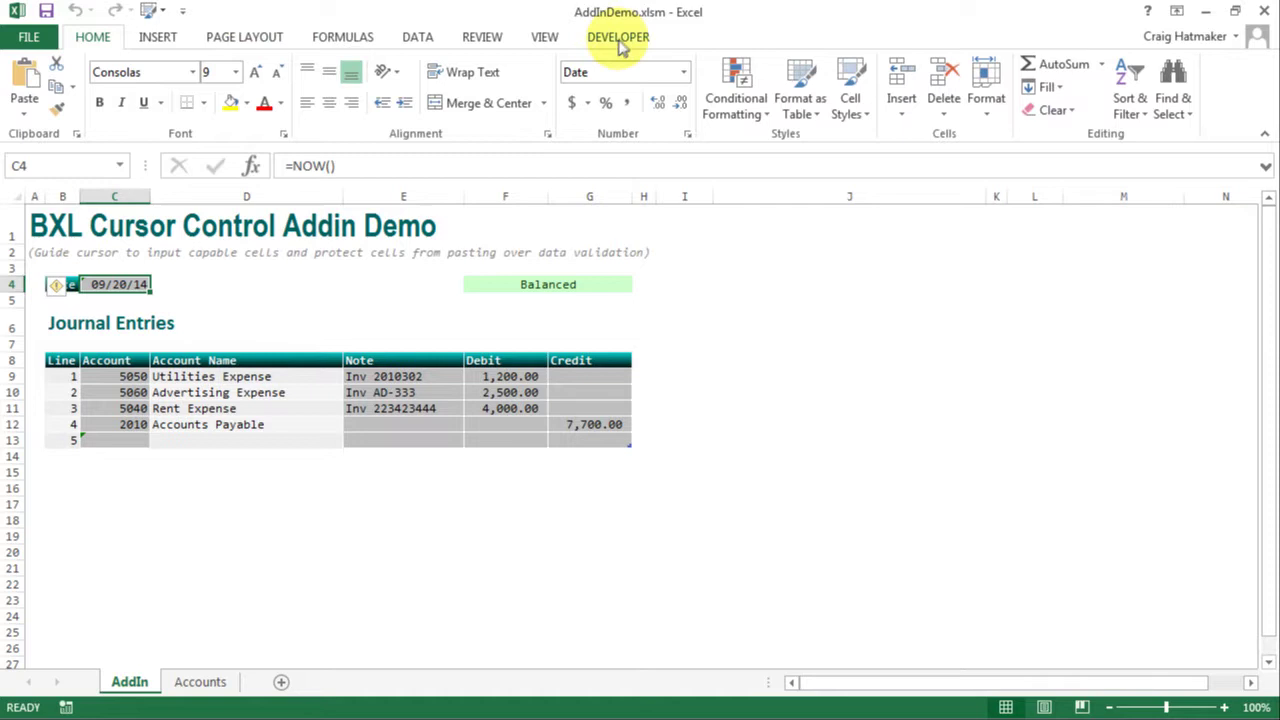
Load the Cursor Control add-in and turn on its Cursor Control option for the AddIn sheet
{"action": "left_click", "coordinate": [618, 37]}
{"action": "left_click", "coordinate": [273, 90]}
{"action": "left_click", "coordinate": [662, 187]}
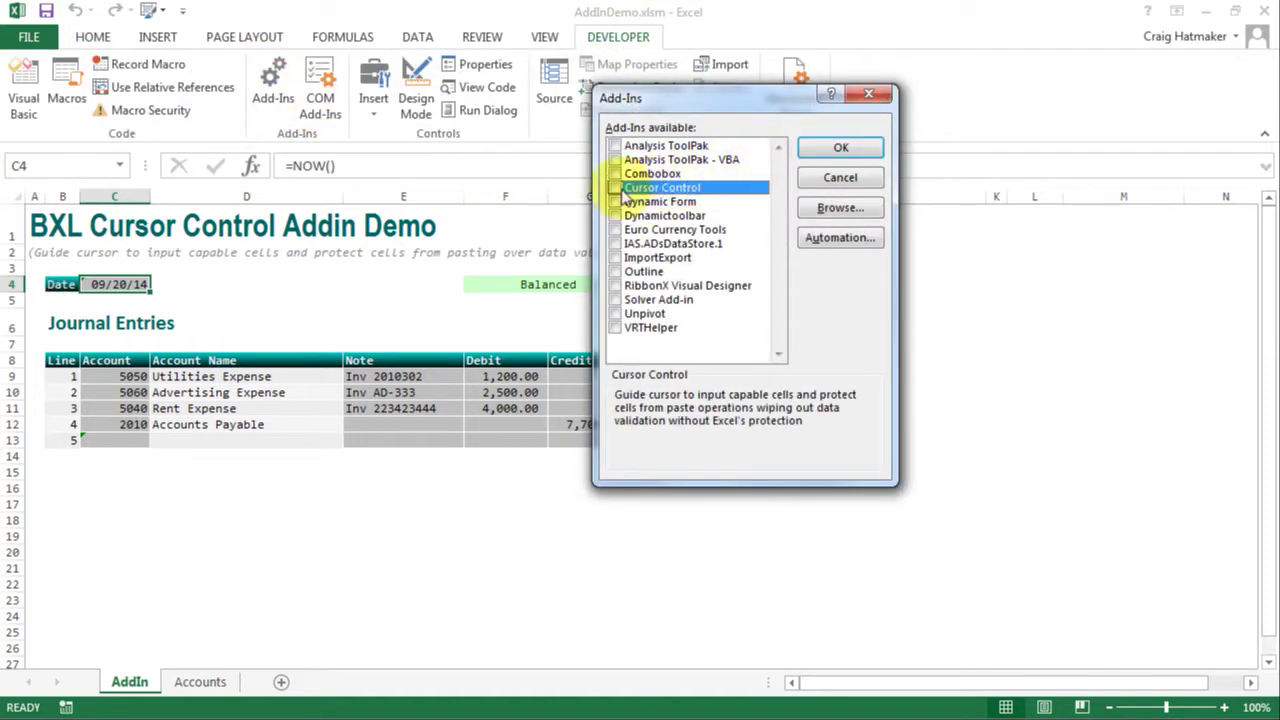
{"action": "left_click", "coordinate": [841, 147]}
{"action": "left_click", "coordinate": [717, 37]}
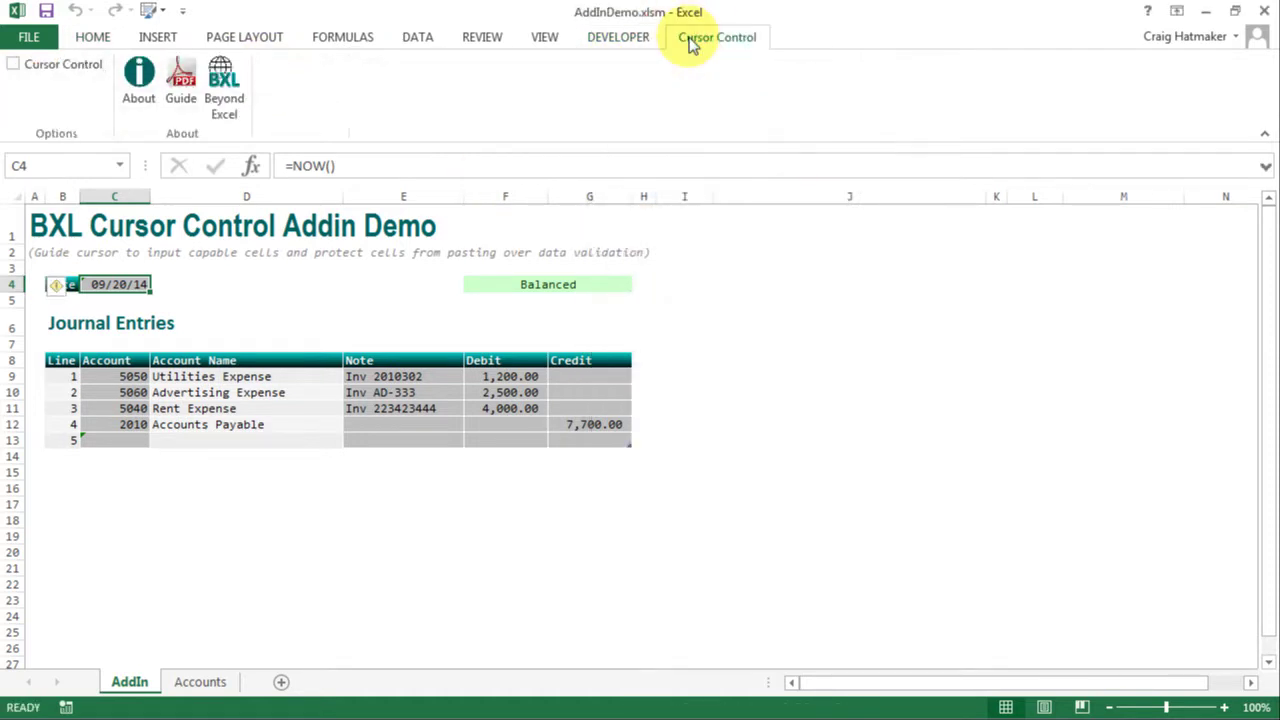
{"action": "left_click", "coordinate": [13, 64]}
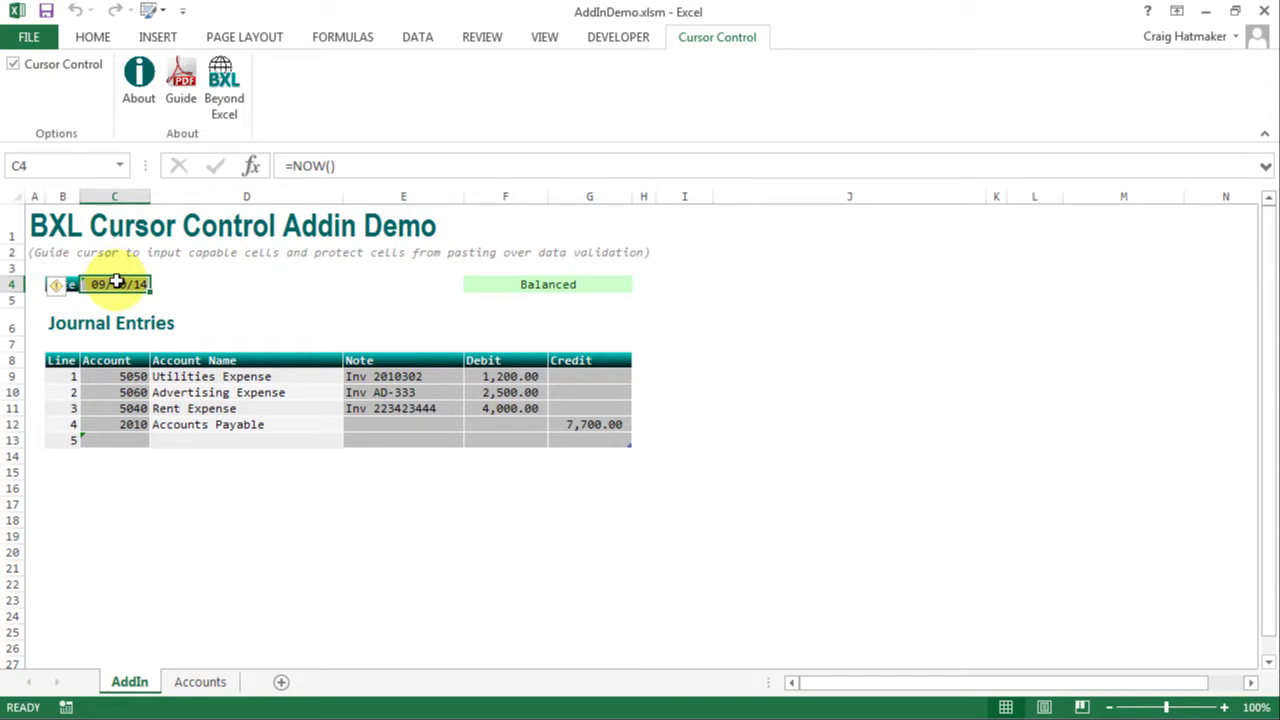
Move from the Date cell through the input cells of the Journal Entries table to the line 3 Credit cell
{"action": "key", "text": "Tab"}
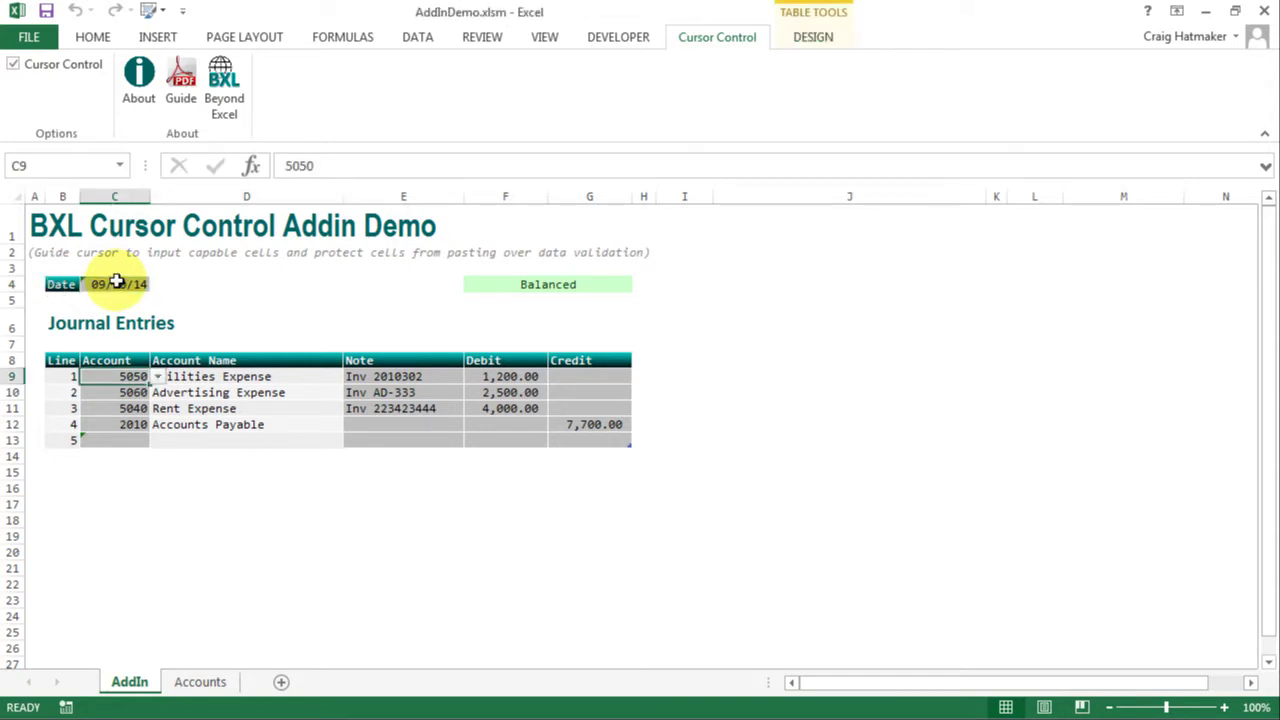
{"action": "key", "text": "Tab"}
{"action": "key", "text": "Tab"}
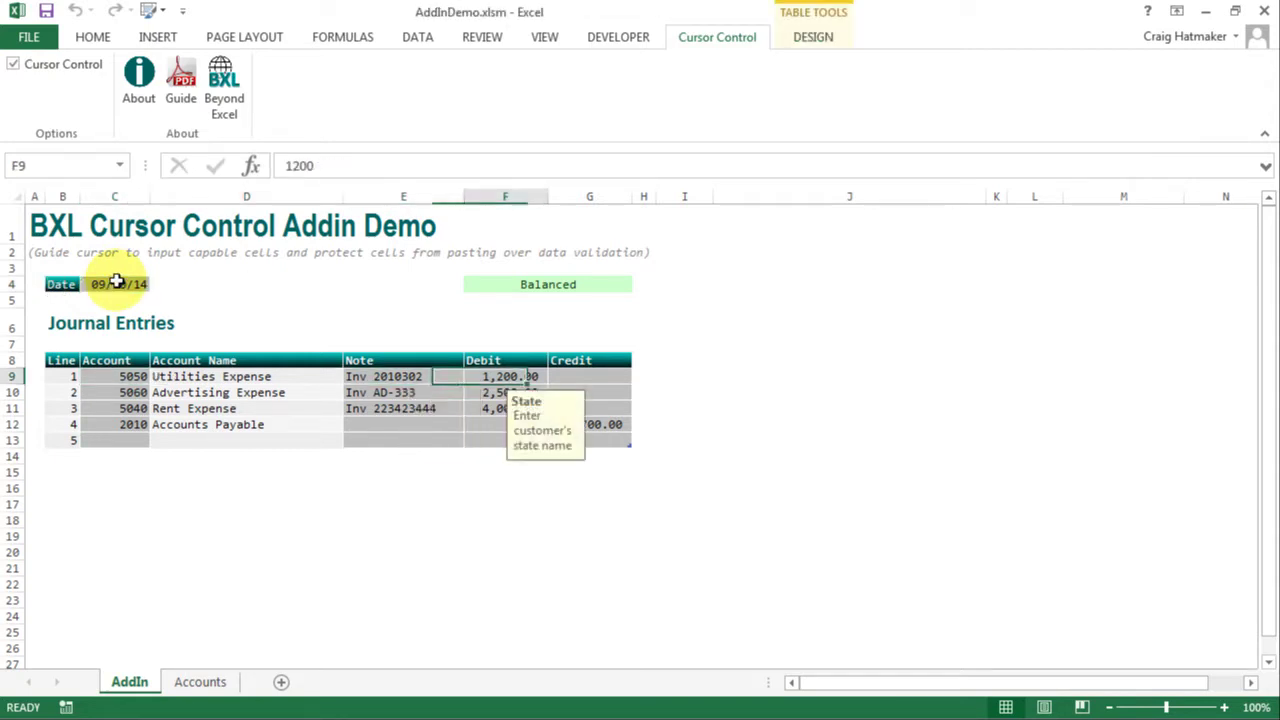
{"action": "key", "text": "Tab"}
{"action": "key", "text": "Tab"}
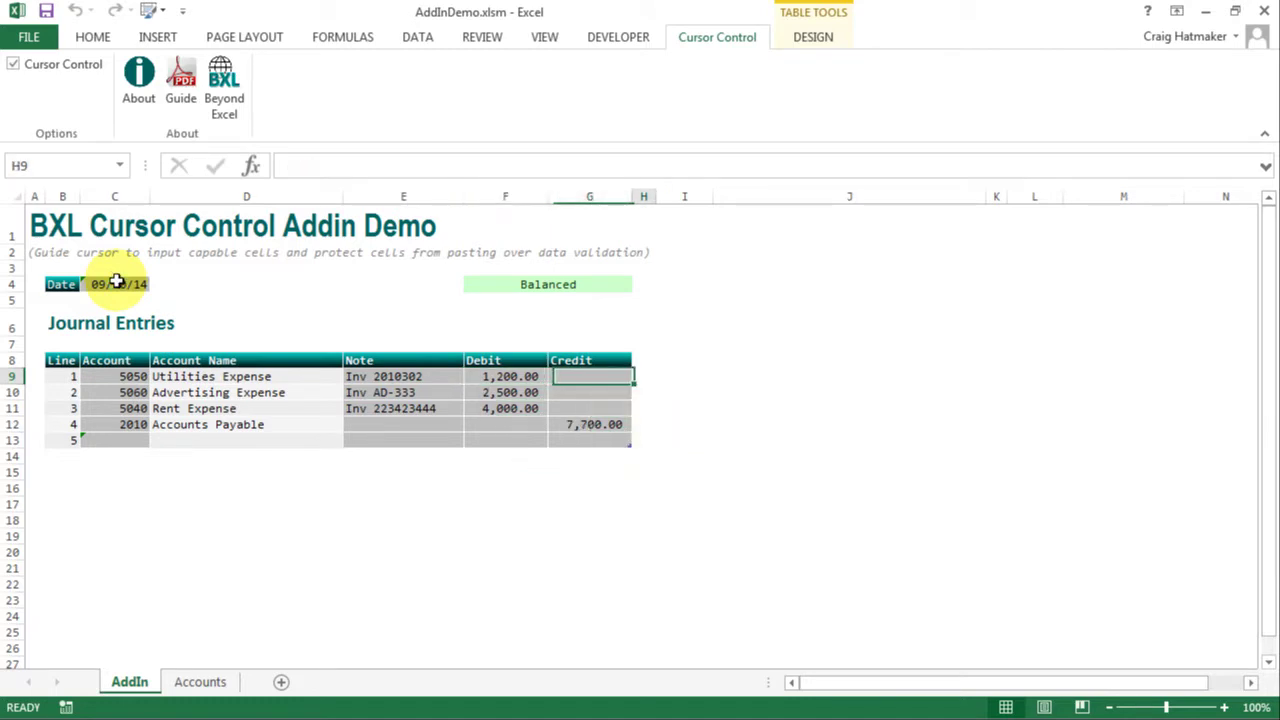
{"action": "key", "text": "Tab"}
{"action": "key", "text": "Tab"}
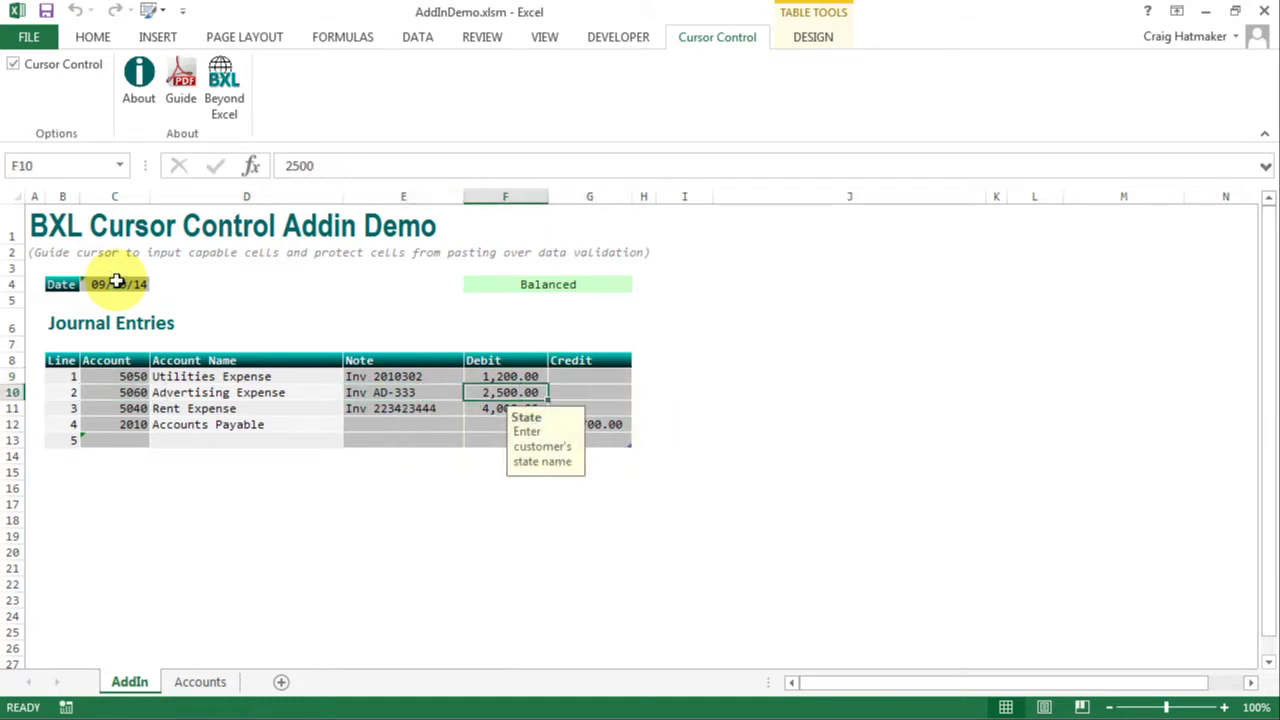
{"action": "key", "text": "Tab"}
{"action": "key", "text": "Tab"}
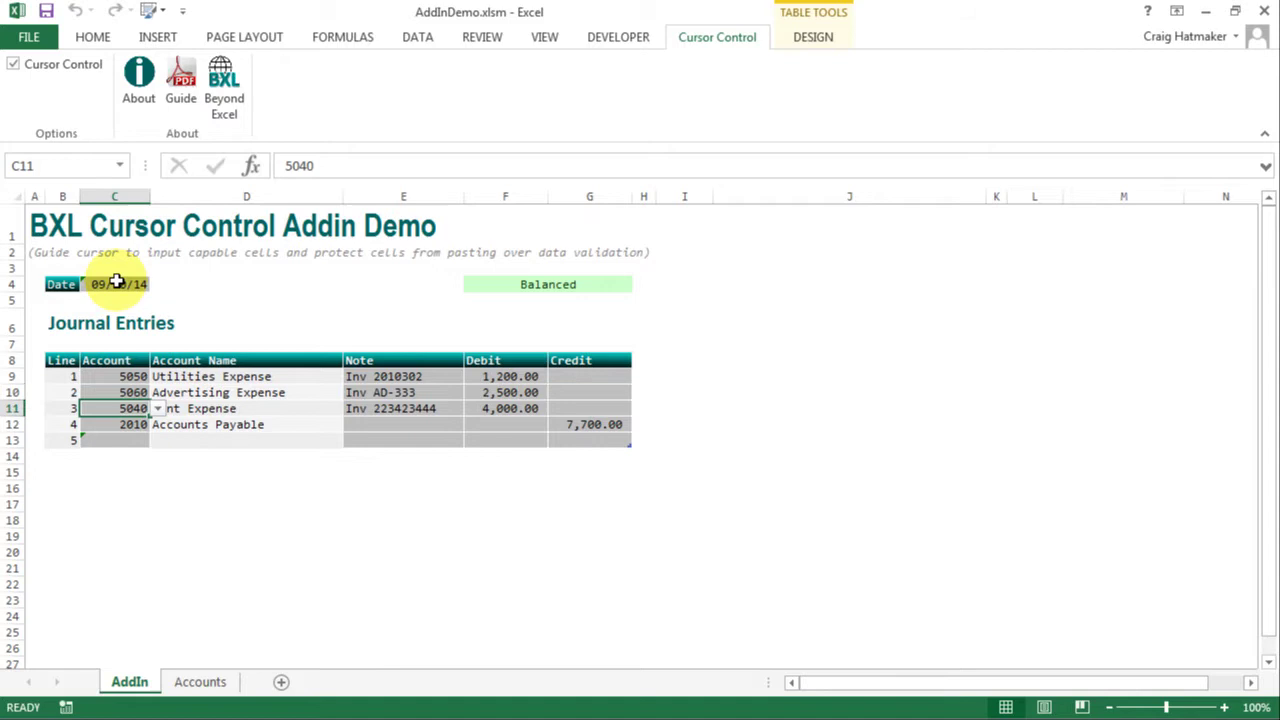
{"action": "key", "text": "Tab"}
{"action": "key", "text": "Tab"}
{"action": "key", "text": "Tab"}
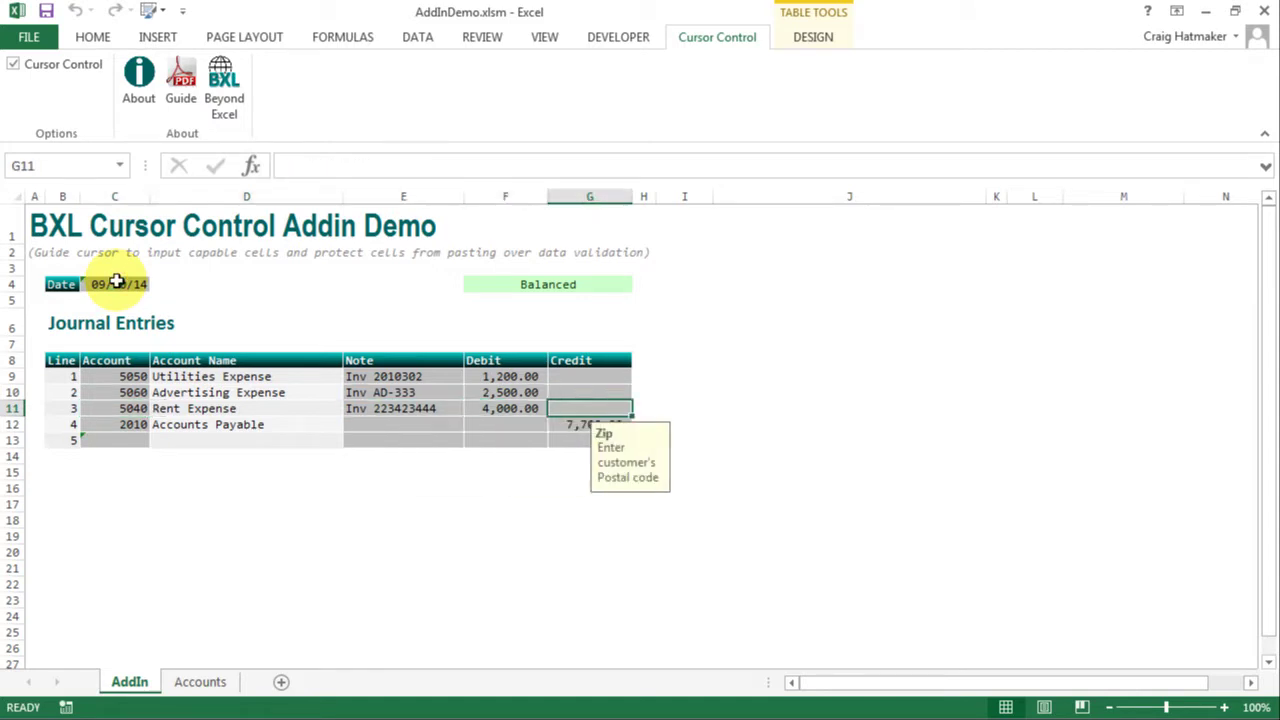
Copy the four Recurring Entries rows, E8:I11, on the Accounts sheet
{"action": "left_click", "coordinate": [202, 688]}
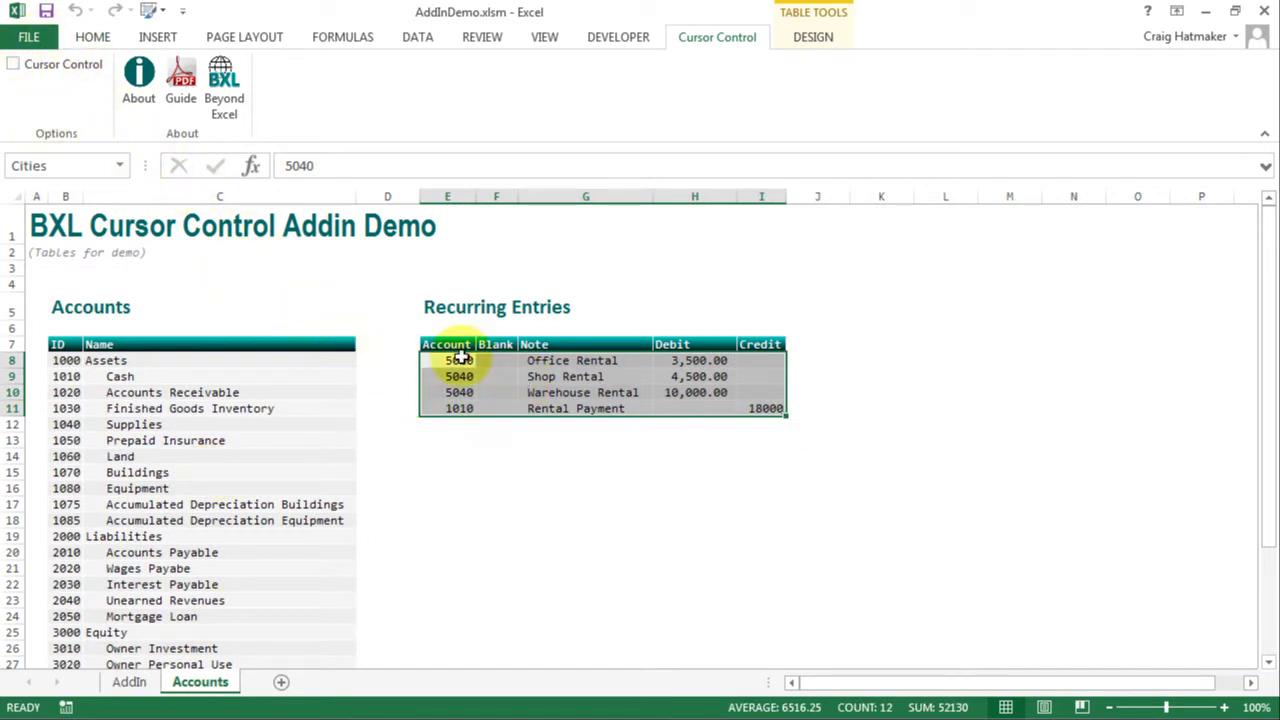
{"action": "left_click_drag", "start_coordinate": [429, 360], "coordinate": [749, 406]}
{"action": "right_click", "coordinate": [750, 410]}
{"action": "left_click", "coordinate": [790, 302]}
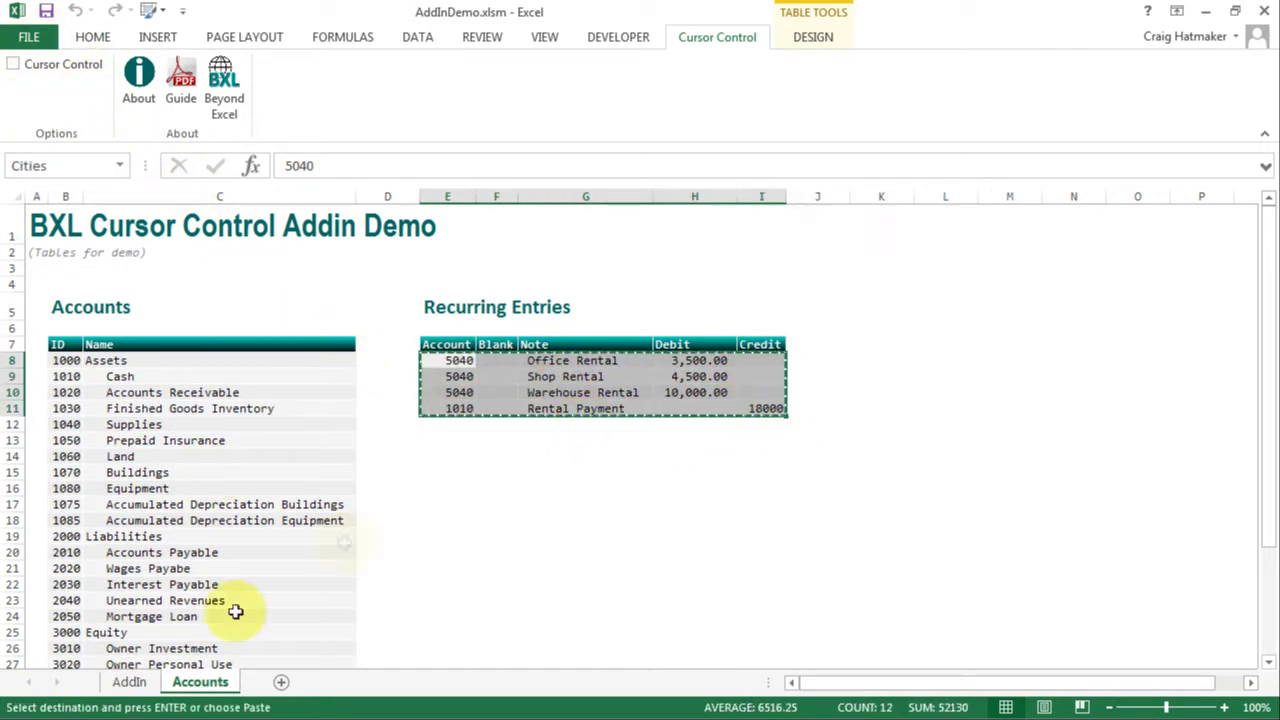
Paste the copied entries into the Journal Entries table at cell C13 and check that cell's account list
{"action": "left_click", "coordinate": [130, 682]}
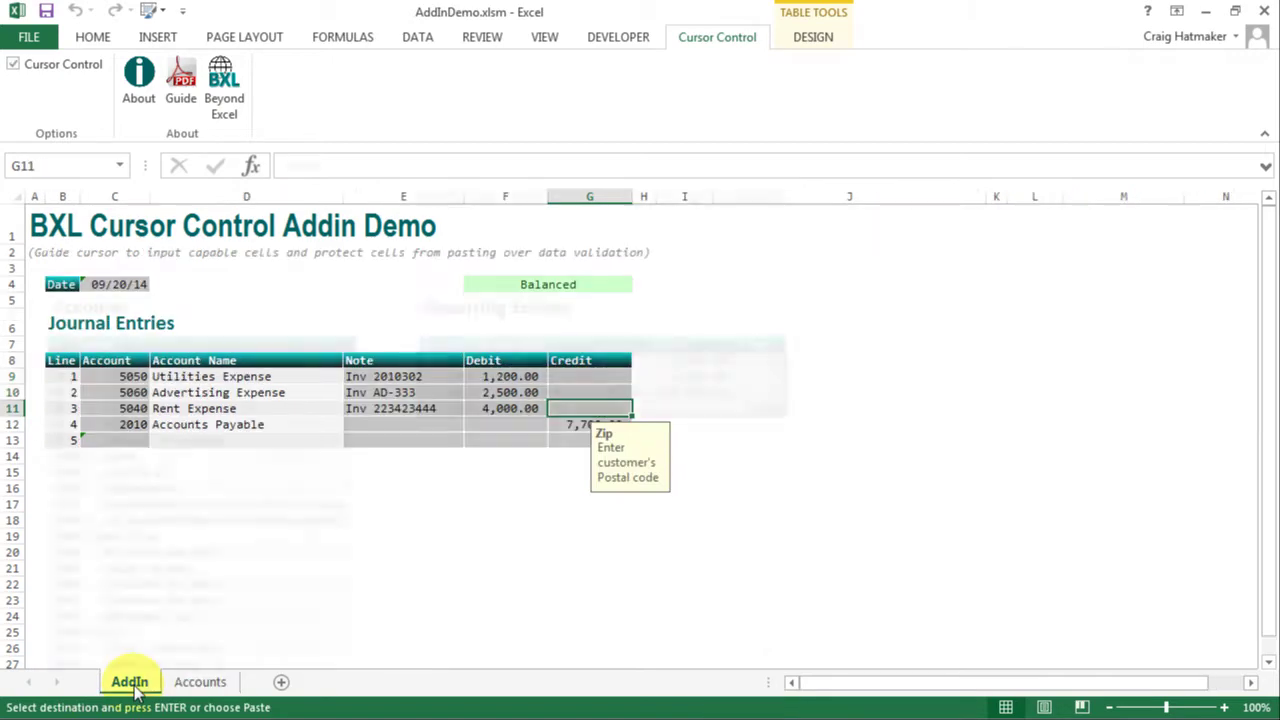
{"action": "left_click", "coordinate": [124, 442]}
{"action": "right_click", "coordinate": [124, 442]}
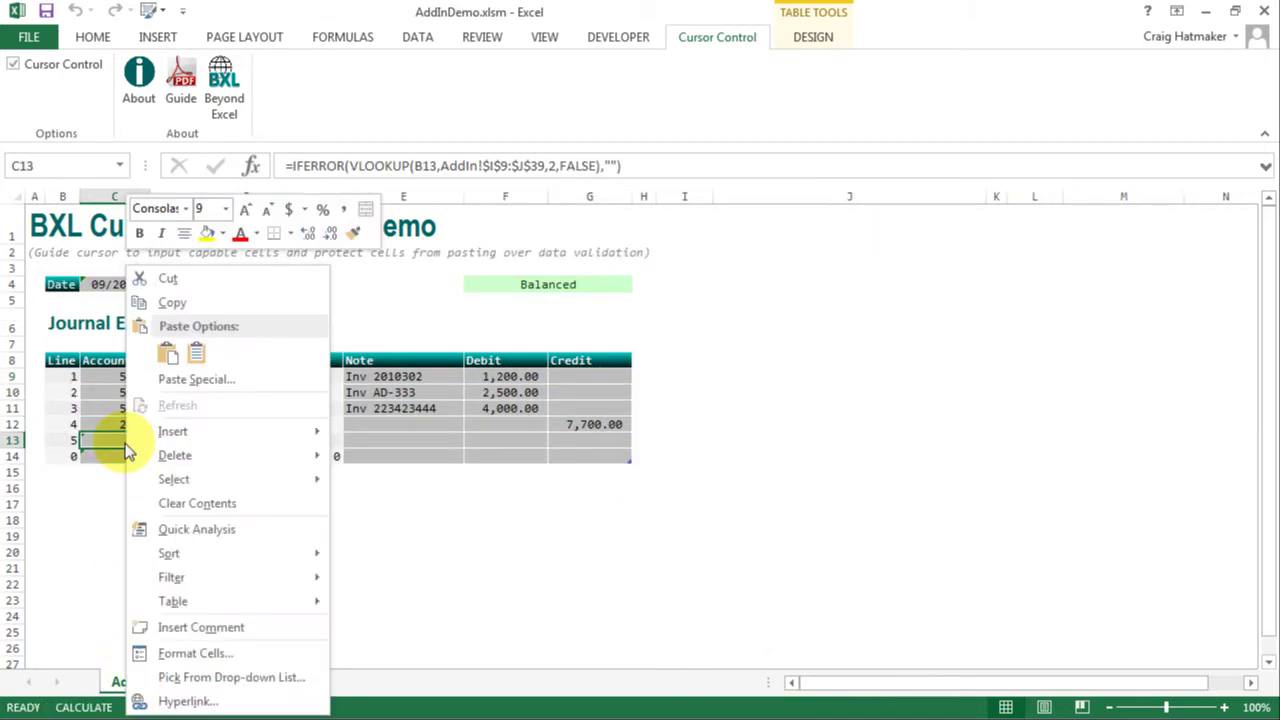
{"action": "left_click", "coordinate": [165, 358]}
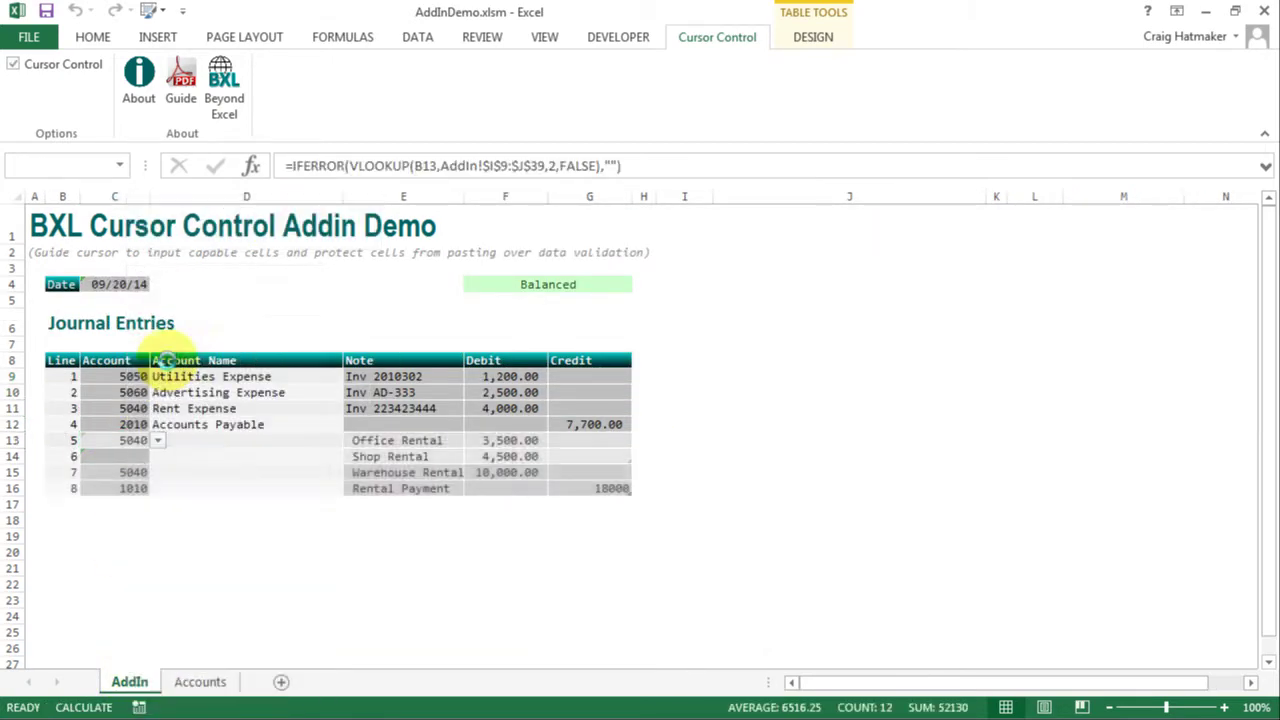
{"action": "left_click", "coordinate": [157, 441]}
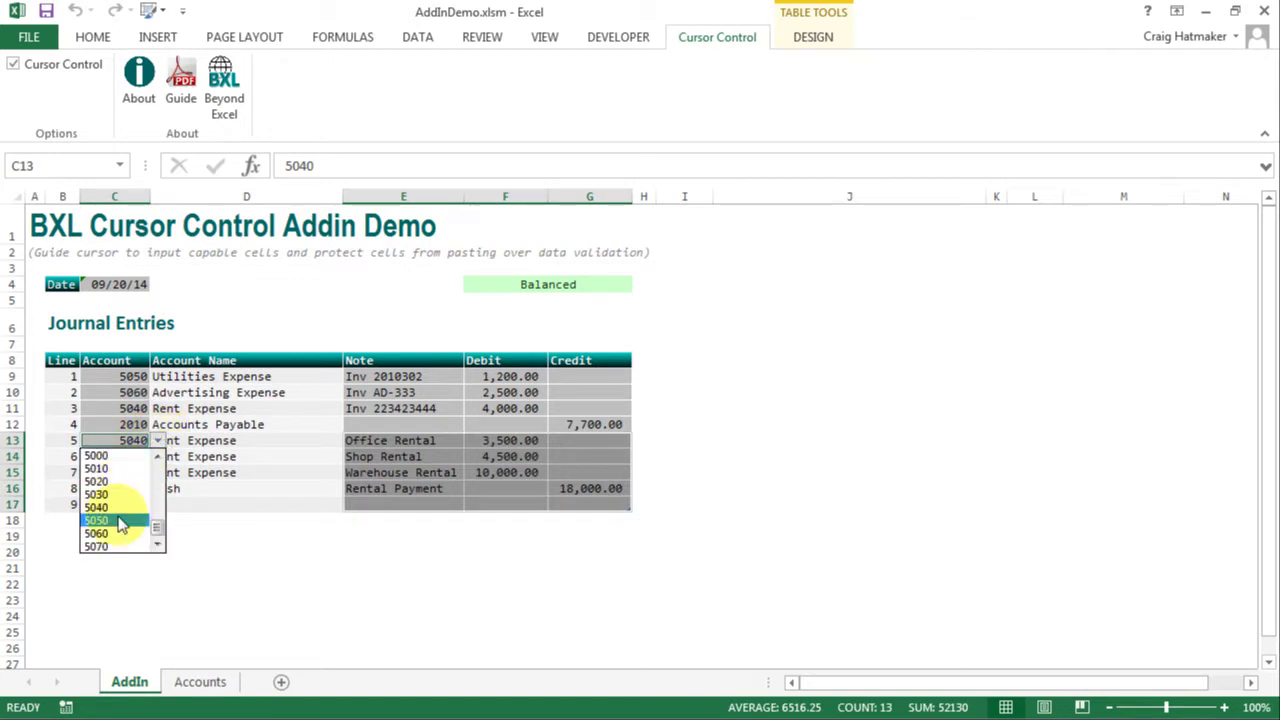
{"action": "left_click", "coordinate": [380, 490]}
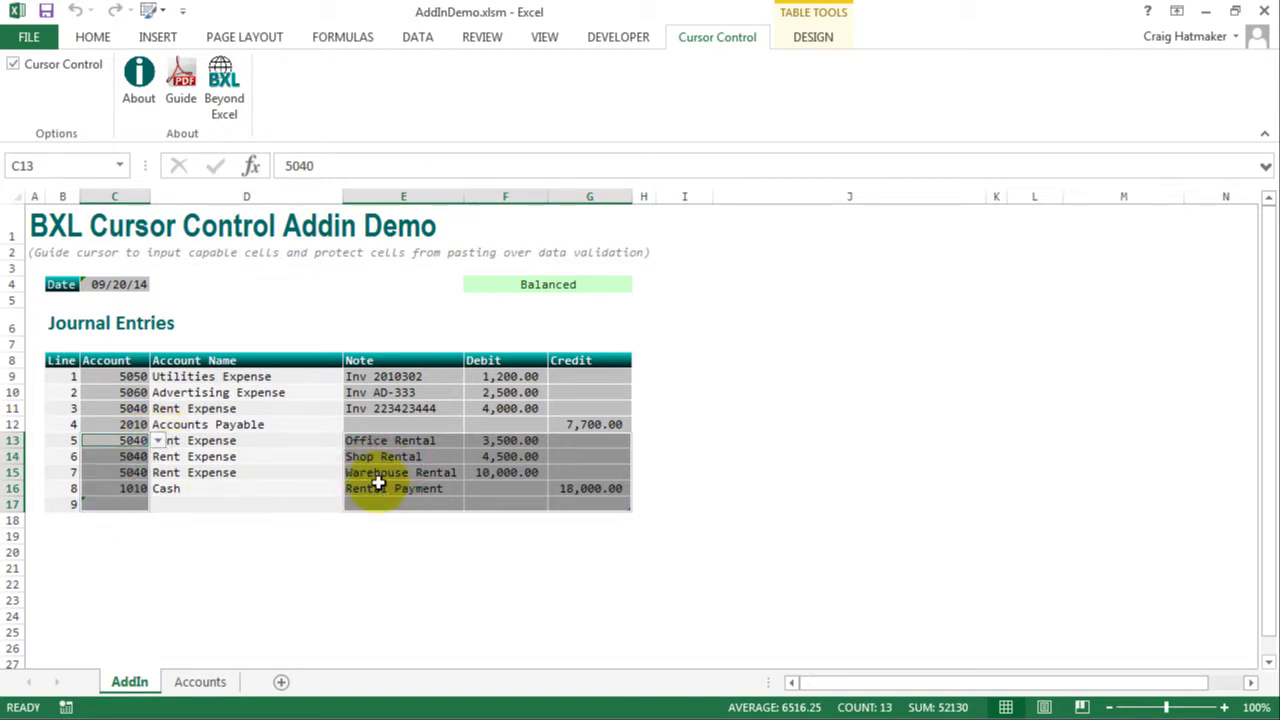
Turn off Cursor Control and protect the AddIn sheet without a password, adjusting the allowed formatting, inserting and deleting actions
{"action": "left_click", "coordinate": [13, 64]}
{"action": "left_click", "coordinate": [481, 37]}
{"action": "left_click", "coordinate": [600, 98]}
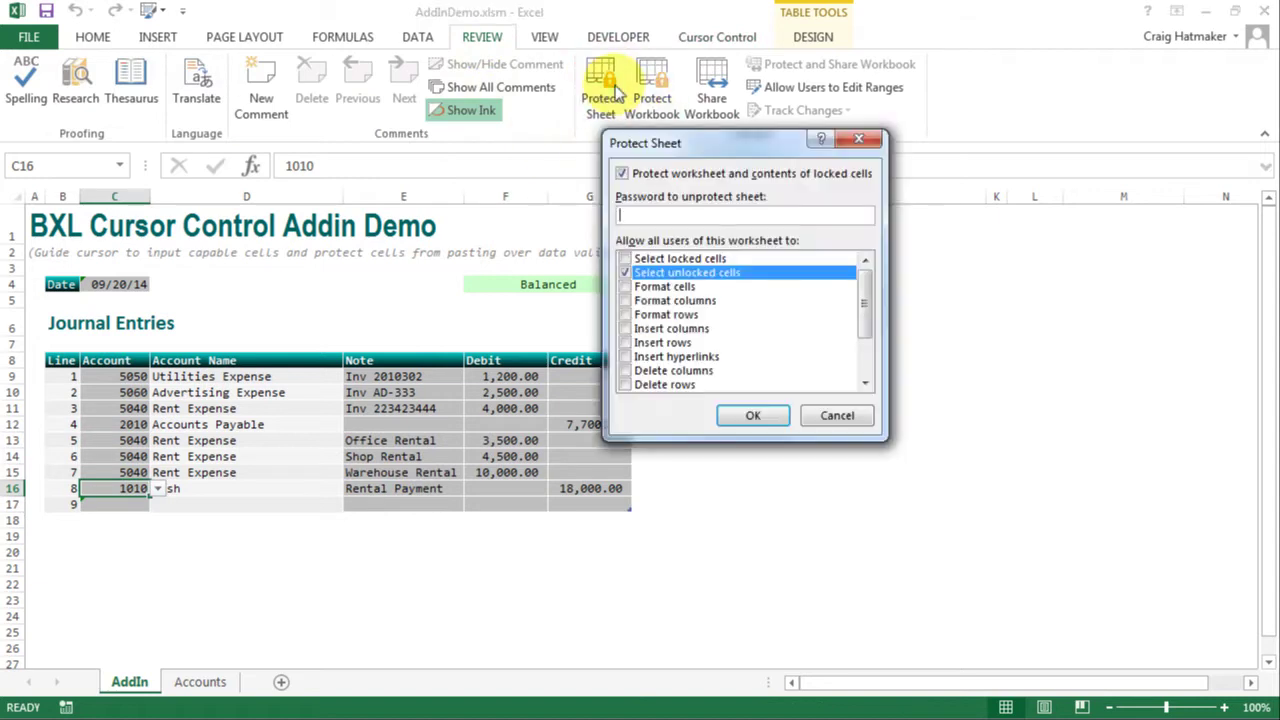
{"action": "left_click", "coordinate": [625, 258]}
{"action": "left_click", "coordinate": [625, 286]}
{"action": "left_click", "coordinate": [625, 300]}
{"action": "left_click", "coordinate": [625, 314]}
{"action": "left_click", "coordinate": [625, 328]}
{"action": "left_click", "coordinate": [625, 356]}
{"action": "left_click", "coordinate": [625, 342]}
{"action": "left_click", "coordinate": [625, 370]}
{"action": "left_click", "coordinate": [625, 384]}
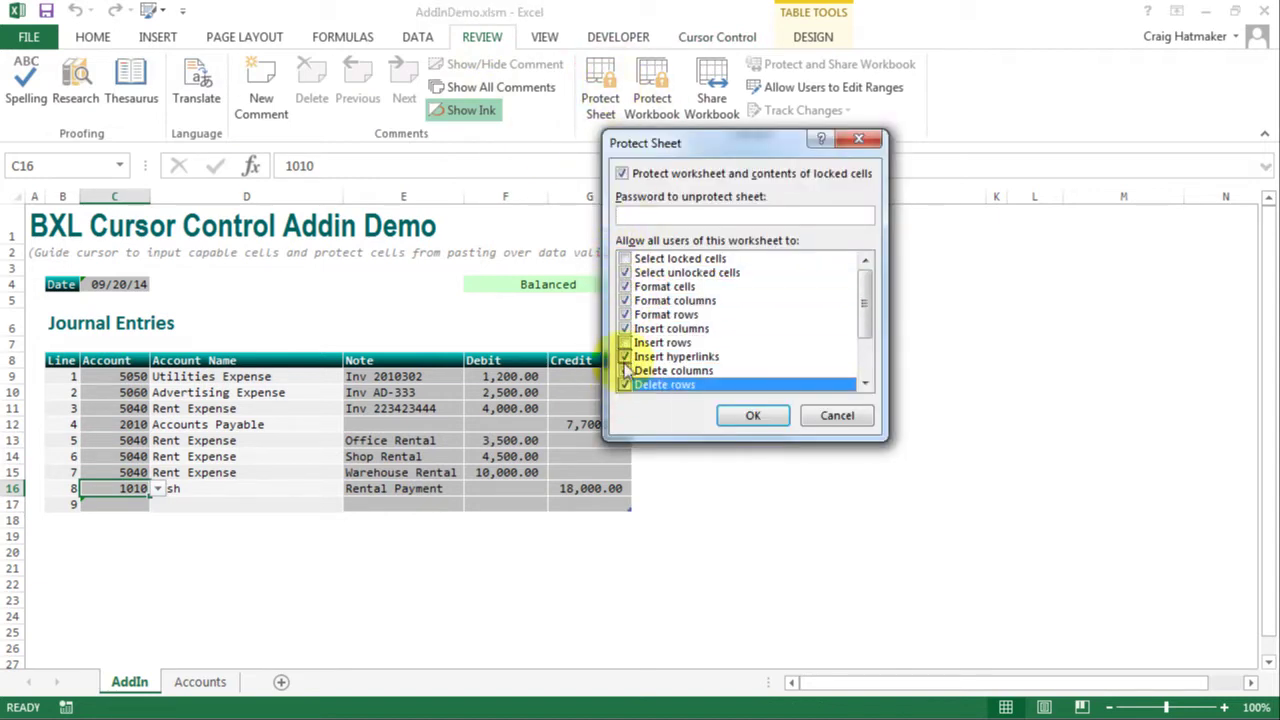
{"action": "left_click", "coordinate": [625, 328]}
{"action": "left_click", "coordinate": [625, 342]}
{"action": "left_click", "coordinate": [625, 356]}
{"action": "left_click", "coordinate": [625, 370]}
{"action": "left_click", "coordinate": [625, 384]}
{"action": "left_click", "coordinate": [748, 416]}
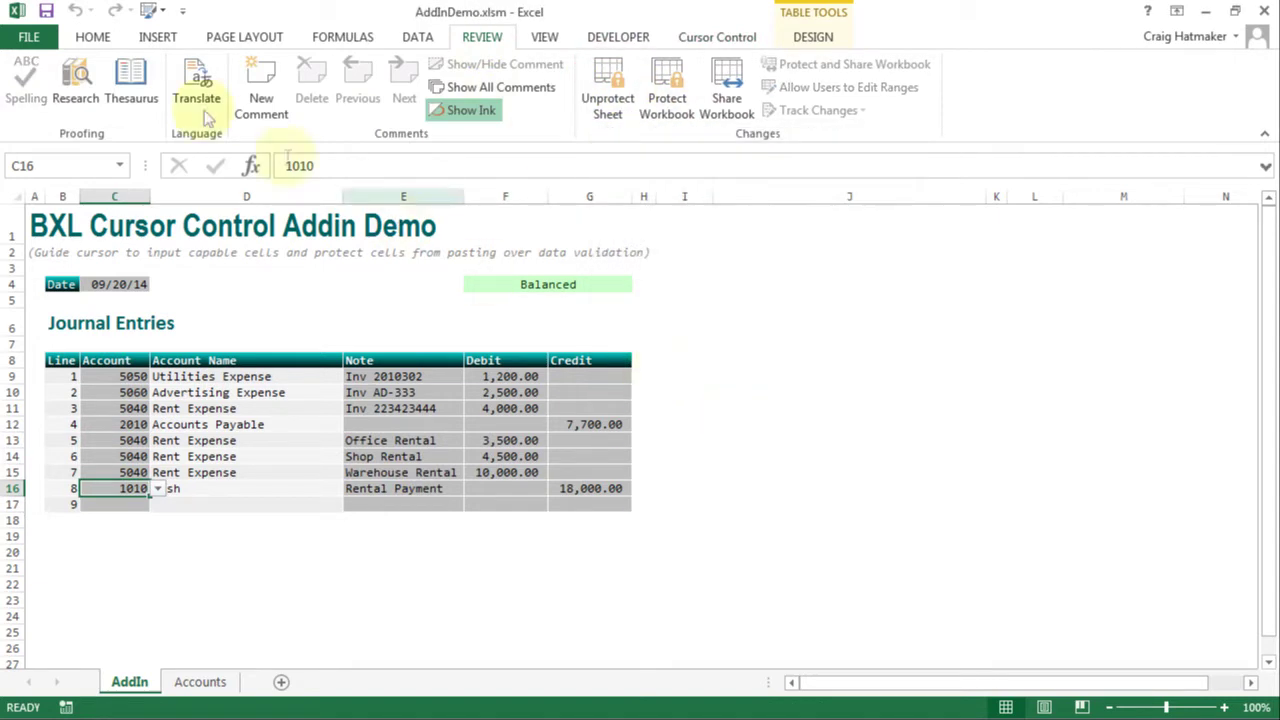
Select note cell E11 on the protected sheet and examine which formatting and editing commands are available
{"action": "left_click", "coordinate": [92, 37]}
{"action": "left_click", "coordinate": [400, 408]}
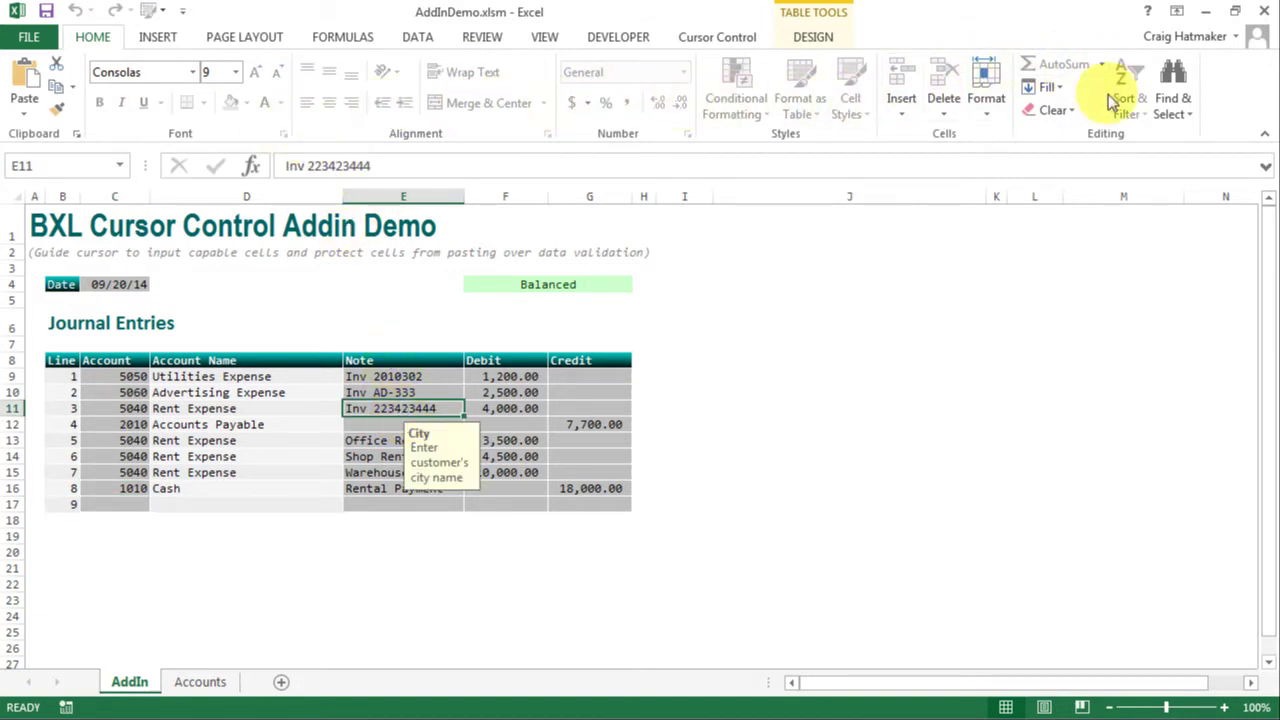
Unprotect the AddIn sheet and turn Cursor Control back on
{"action": "left_click", "coordinate": [482, 37]}
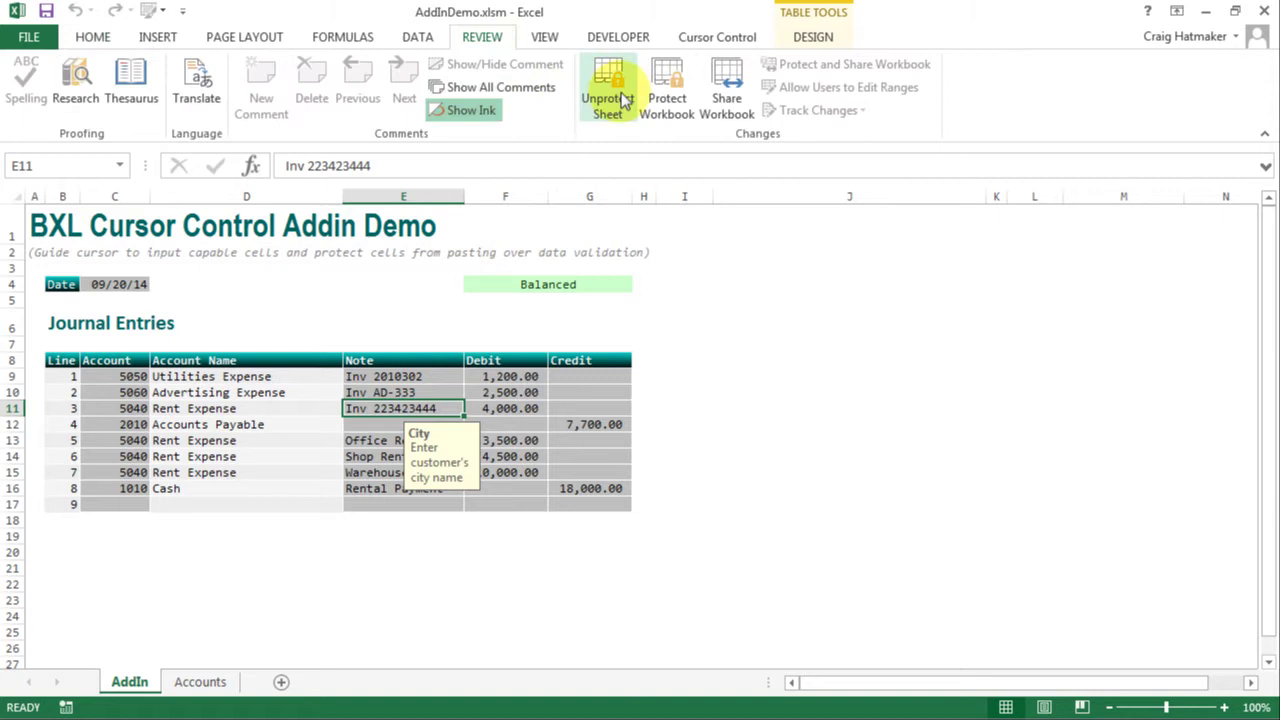
{"action": "left_click", "coordinate": [717, 37]}
{"action": "left_click", "coordinate": [60, 64]}
Download Cursor.zip through the link in the Cursor.pdf guide in Adobe Reader and extract it to C:\temp\Cursor
{"action": "left_click", "coordinate": [100, 45]}
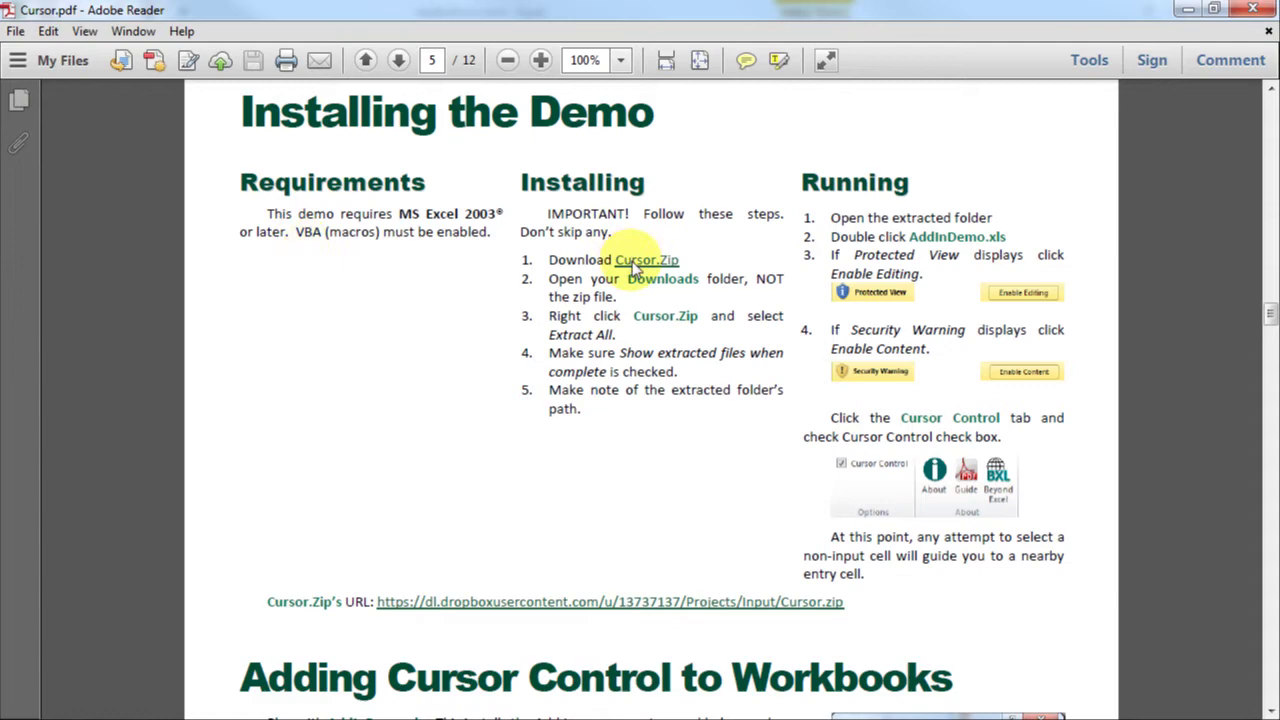
{"action": "left_click", "coordinate": [631, 262]}
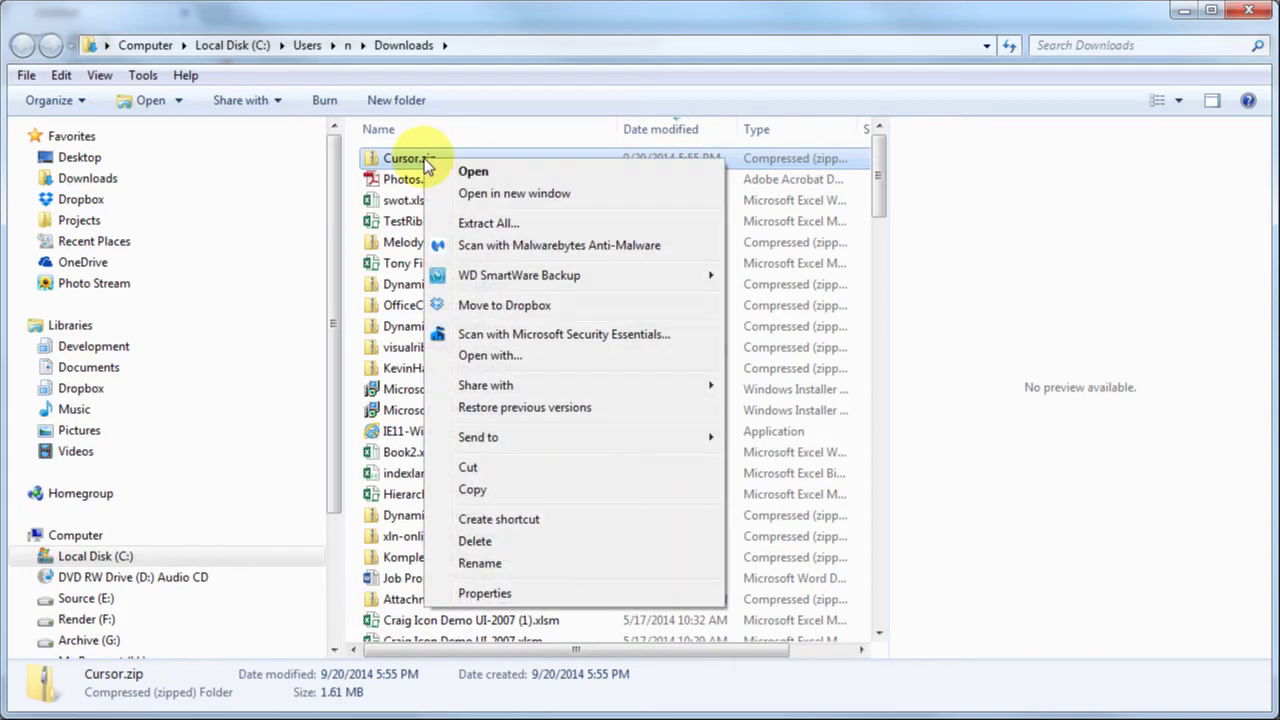
{"action": "left_click", "coordinate": [489, 223]}
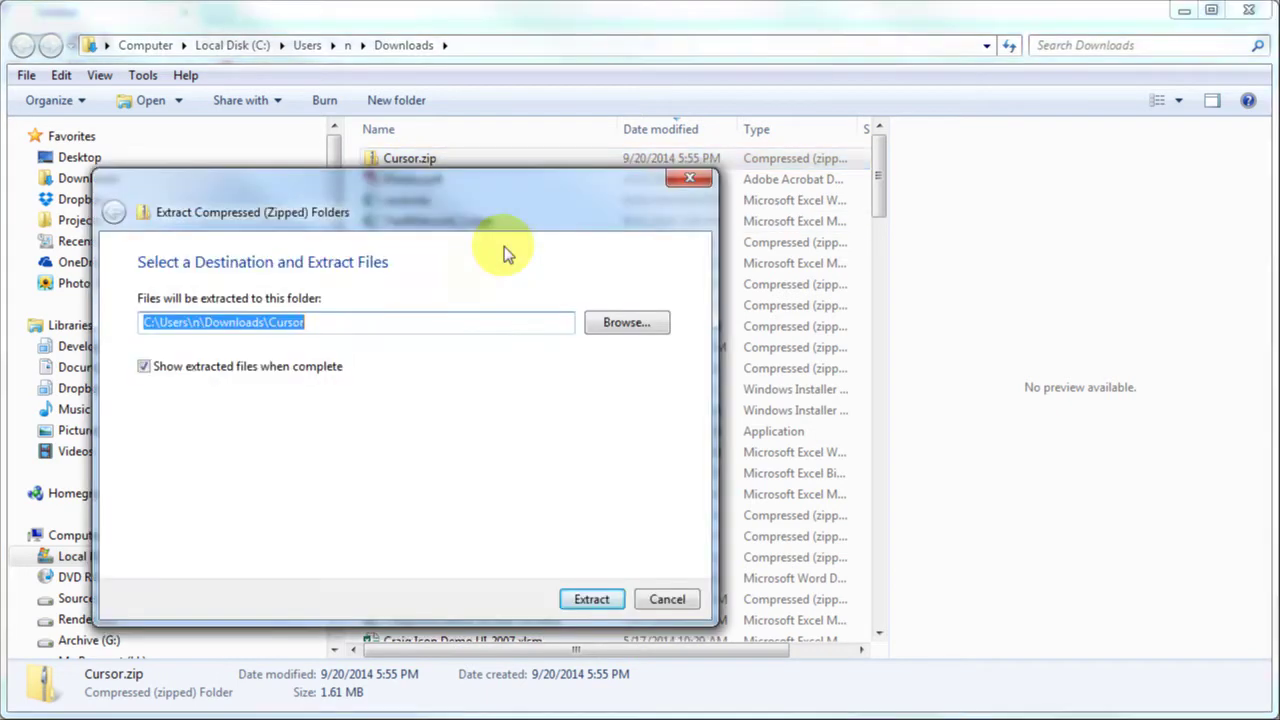
{"action": "left_click_drag", "start_coordinate": [158, 323], "coordinate": [268, 330]}
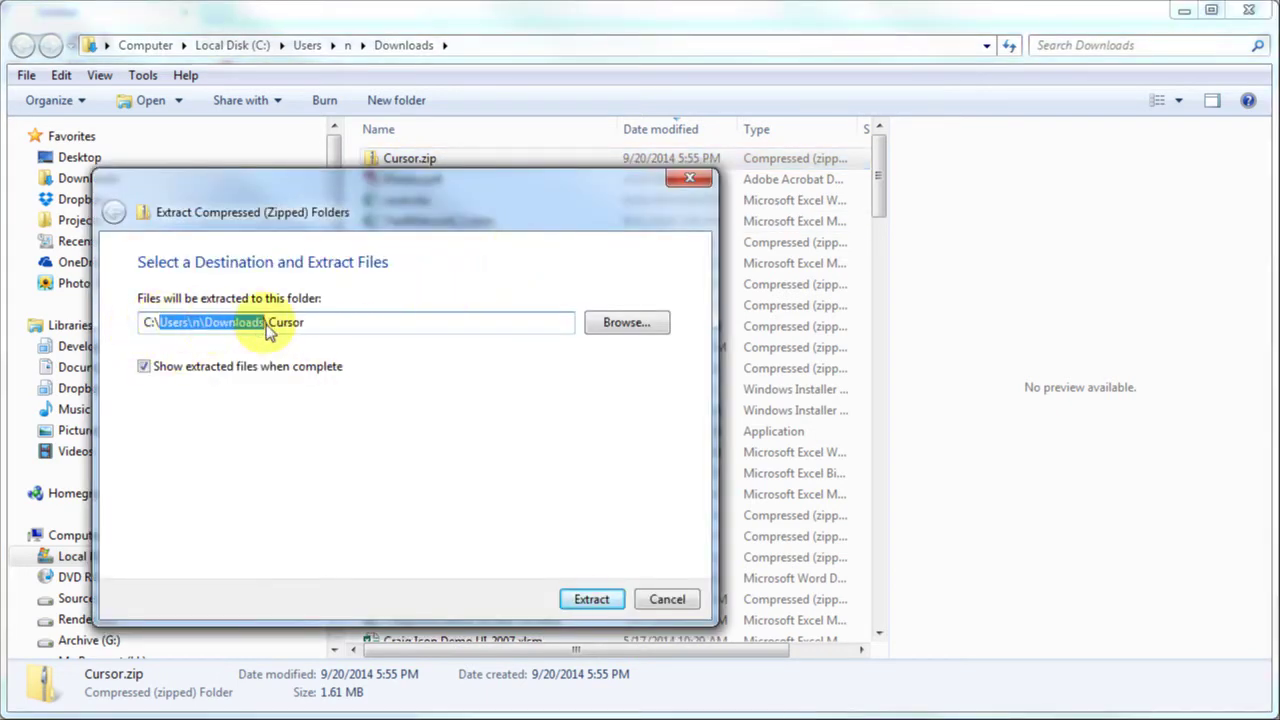
{"action": "type", "text": "temp\\"}
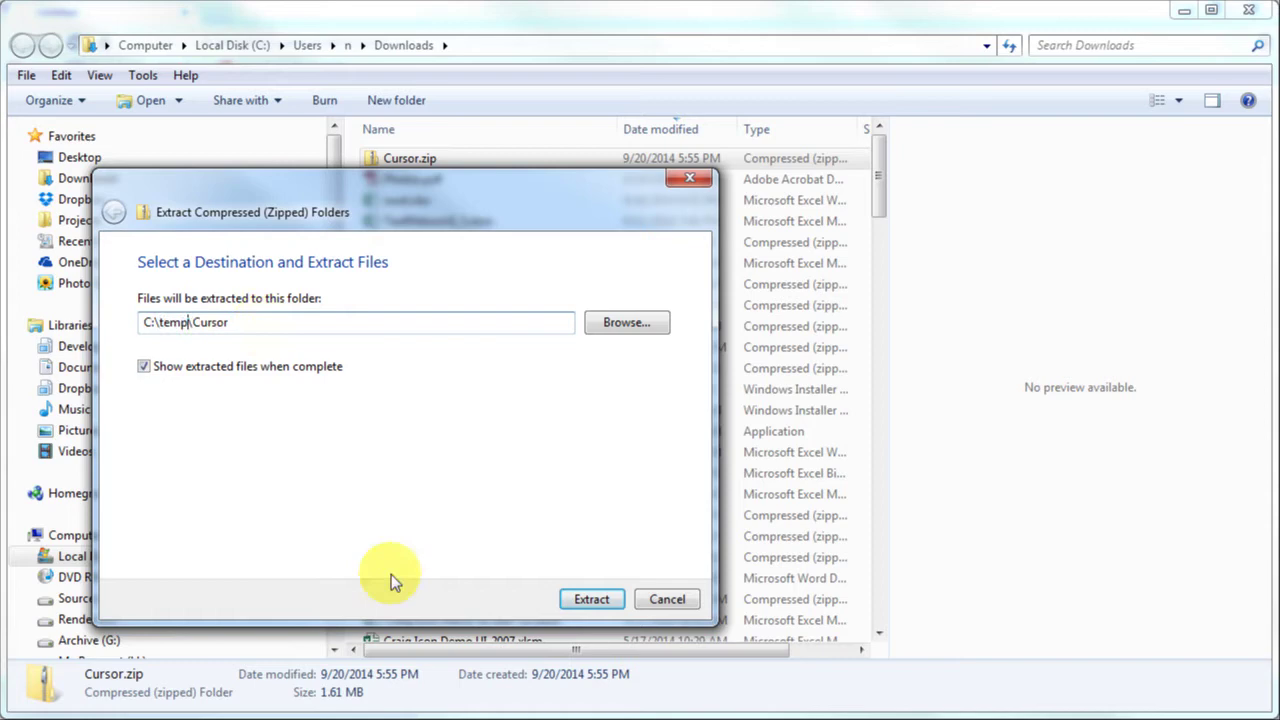
{"action": "left_click", "coordinate": [591, 598]}
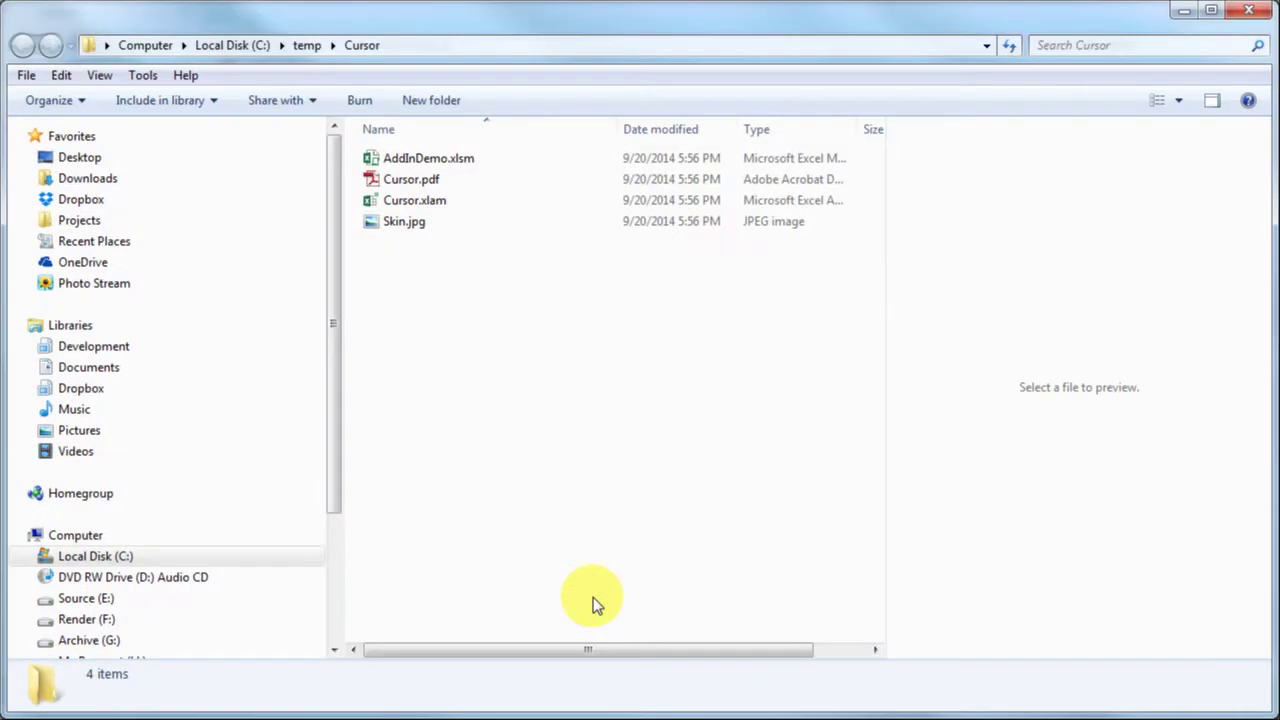
Open AddInDemo.xlsm from the extracted folder in Excel and bring up the list of available add-ins
{"action": "double_click", "coordinate": [468, 160]}
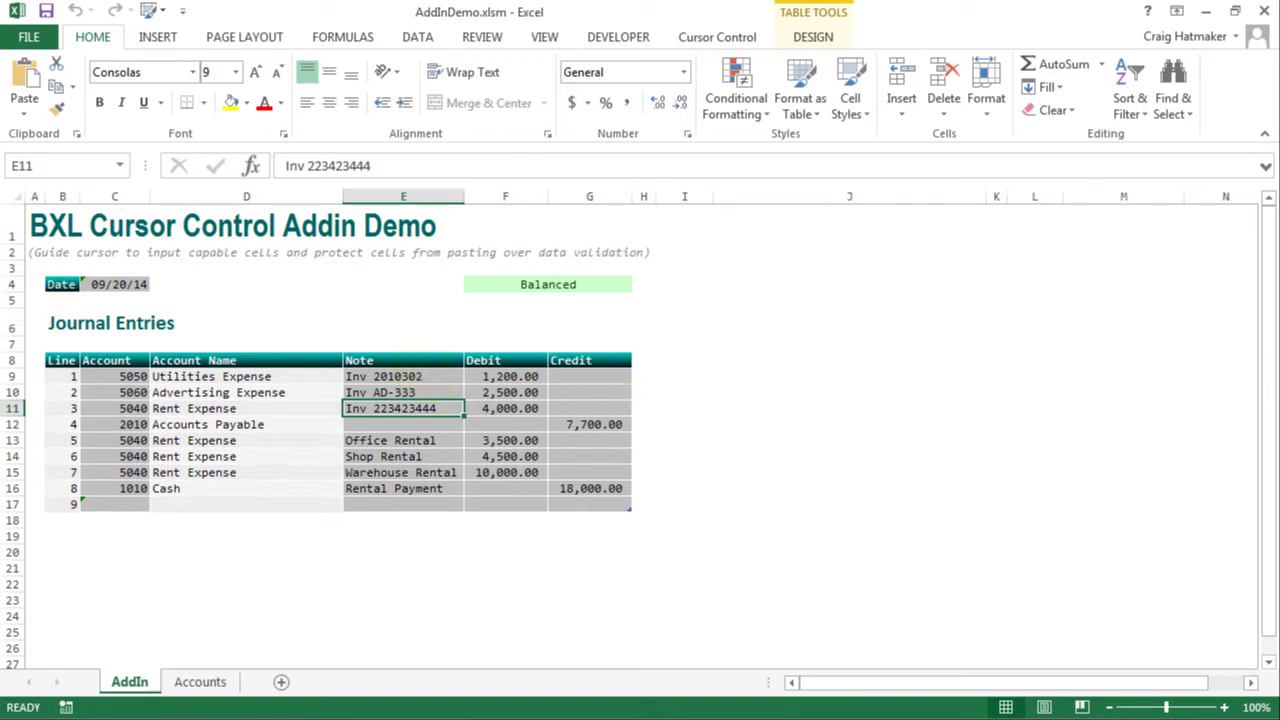
{"action": "left_click", "coordinate": [620, 37]}
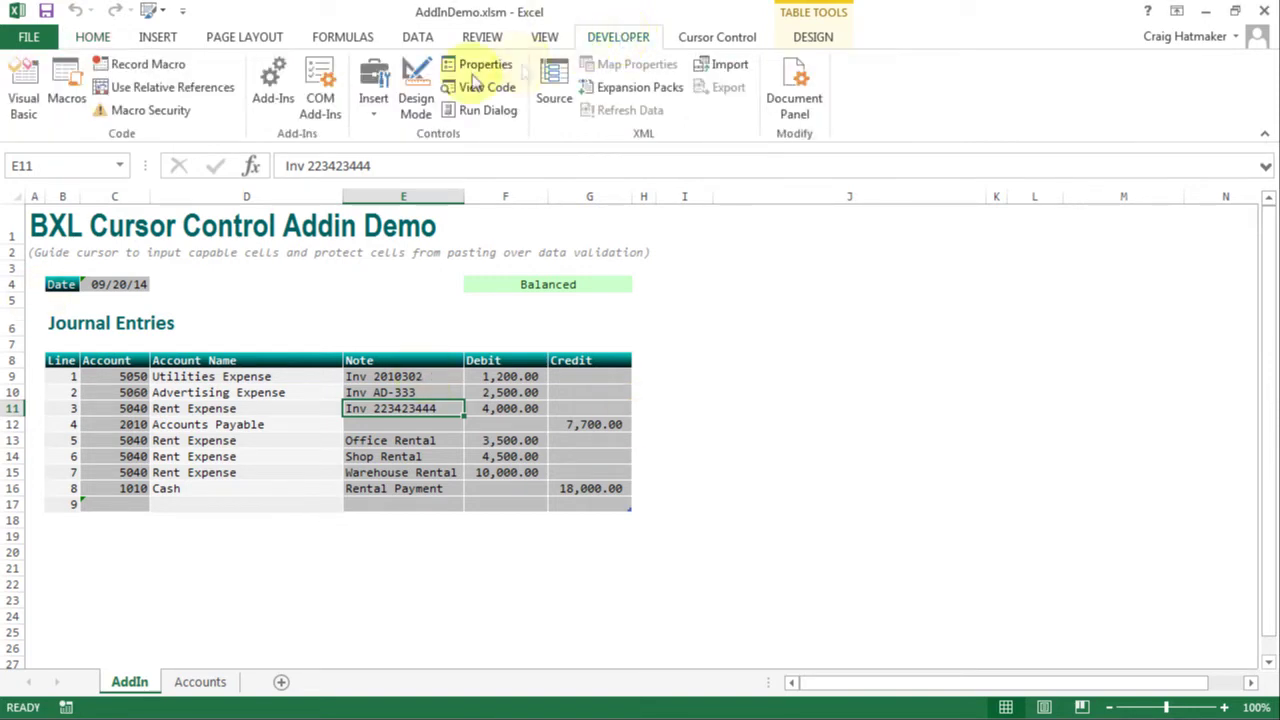
{"action": "left_click", "coordinate": [272, 92]}
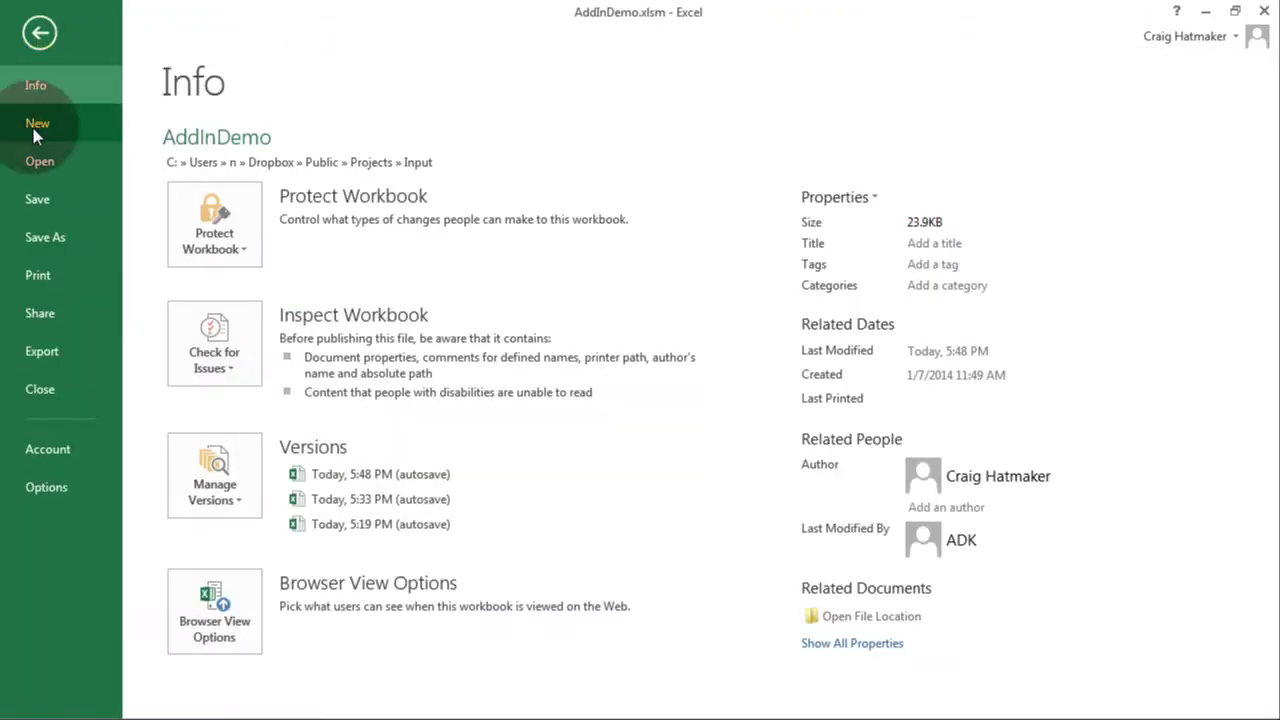
Create a blank workbook and apply the Input cell style to D3:D11
{"action": "left_click", "coordinate": [37, 123]}
{"action": "left_click", "coordinate": [318, 392]}
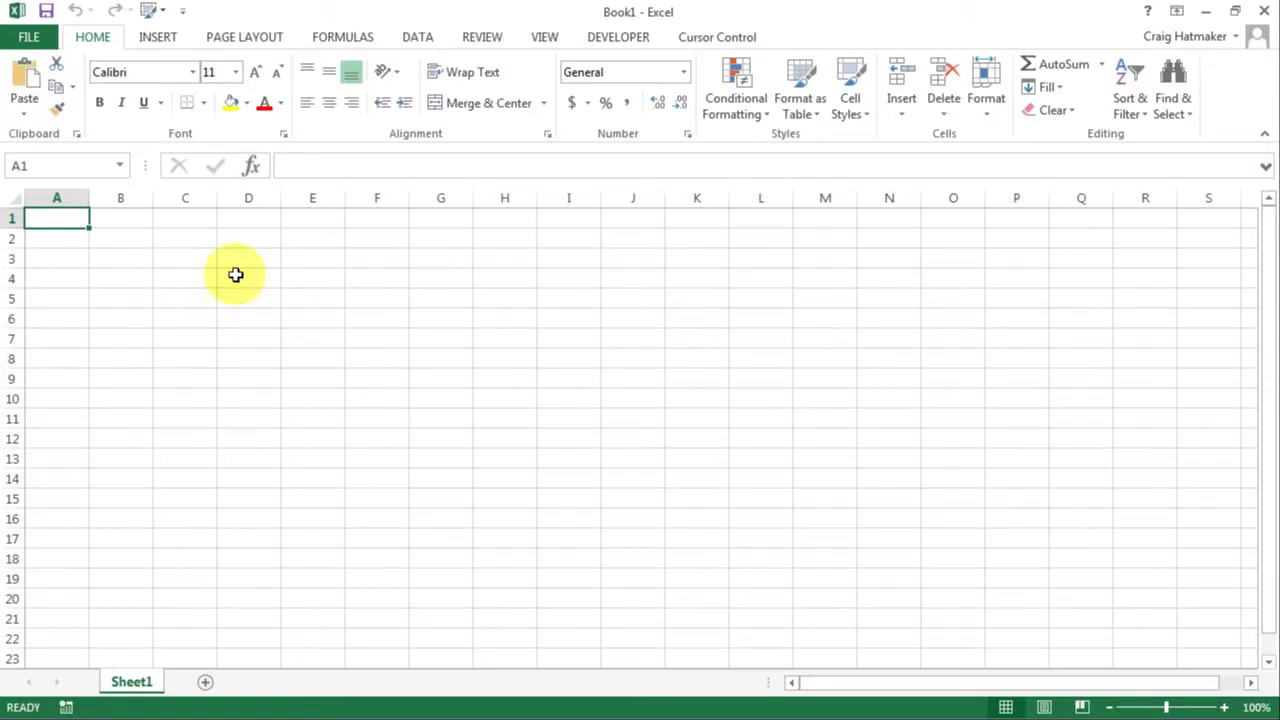
{"action": "left_click_drag", "start_coordinate": [246, 257], "coordinate": [234, 420]}
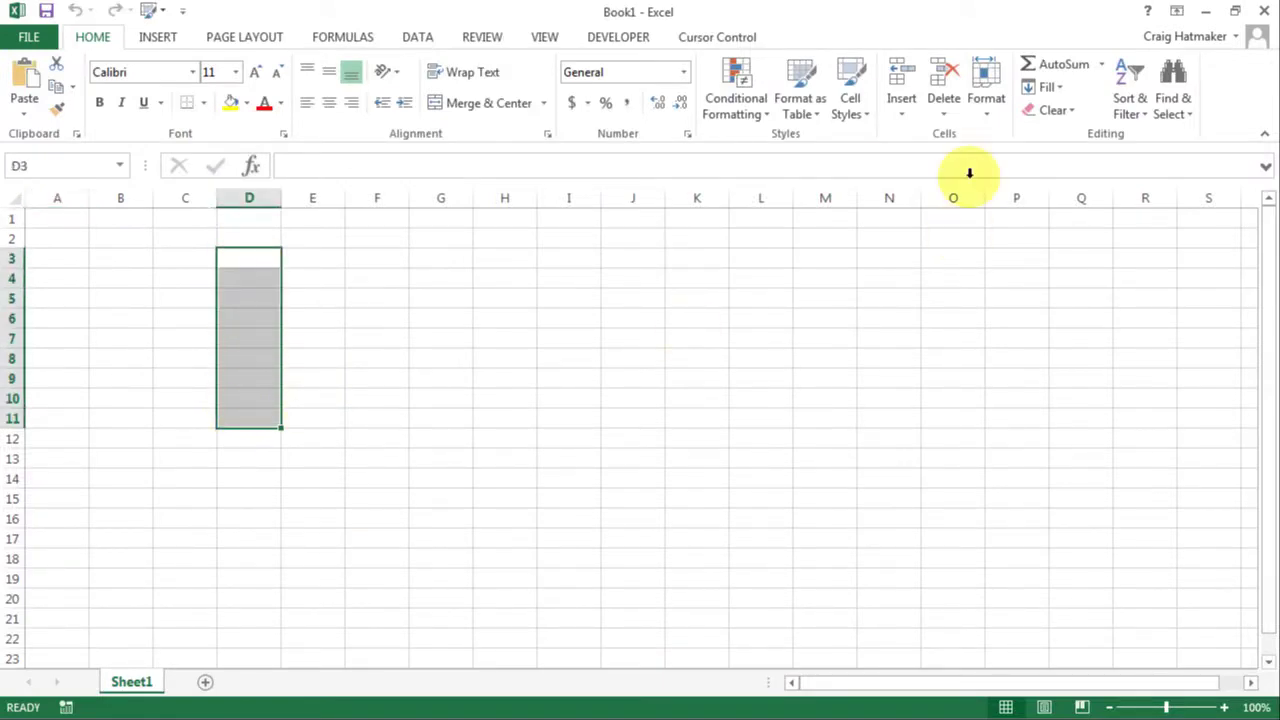
{"action": "left_click", "coordinate": [864, 113]}
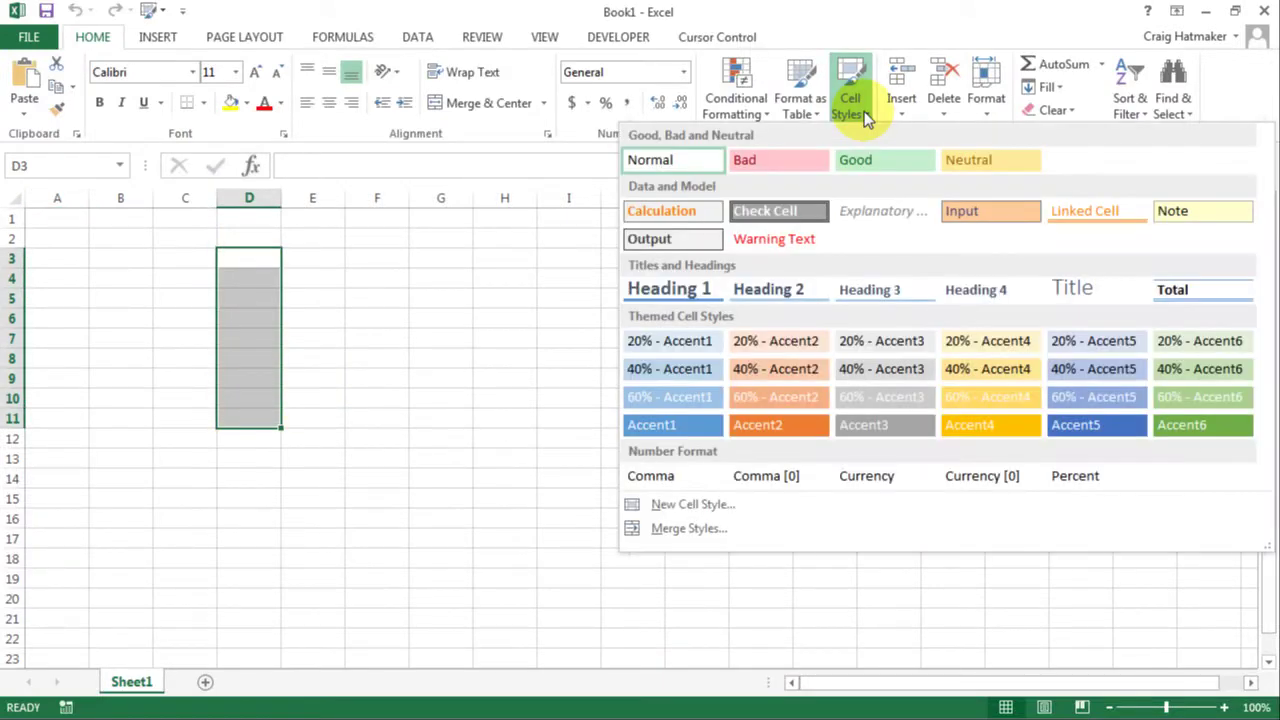
{"action": "left_click", "coordinate": [960, 217]}
Apply the Input cell style to the block G5:J11
{"action": "left_click_drag", "start_coordinate": [430, 300], "coordinate": [615, 426]}
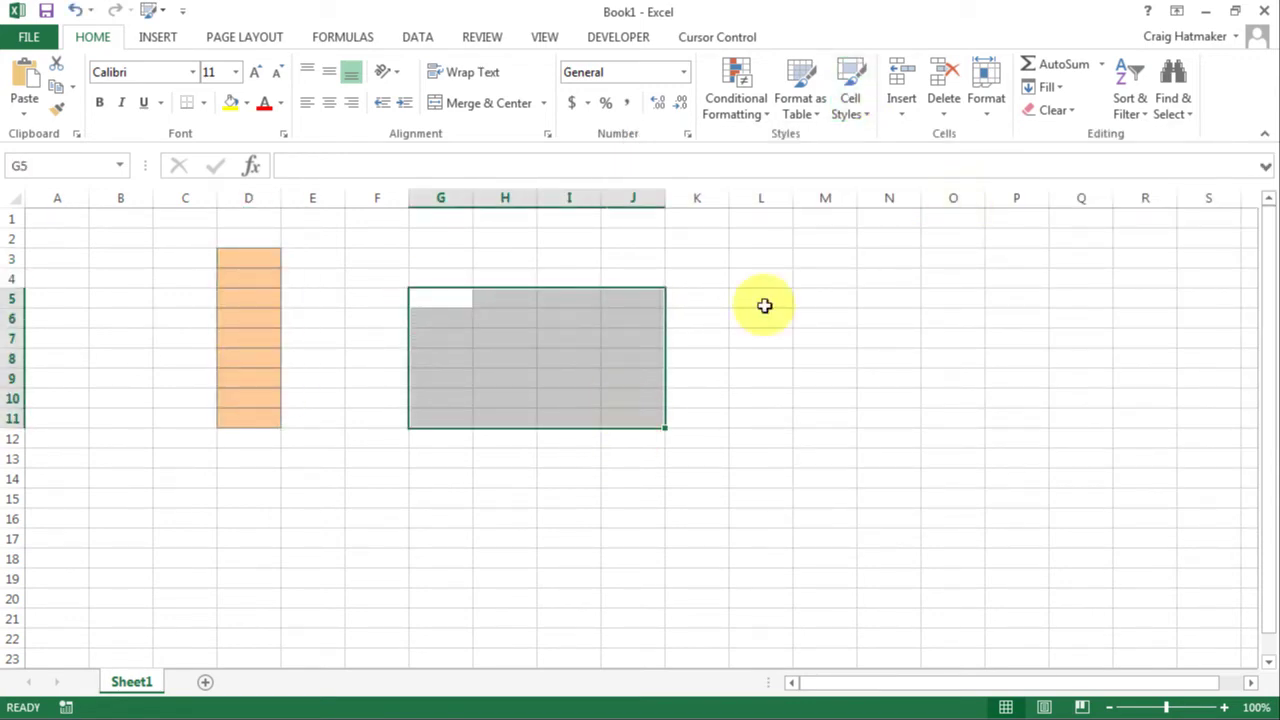
{"action": "left_click", "coordinate": [870, 116]}
{"action": "left_click", "coordinate": [955, 208]}
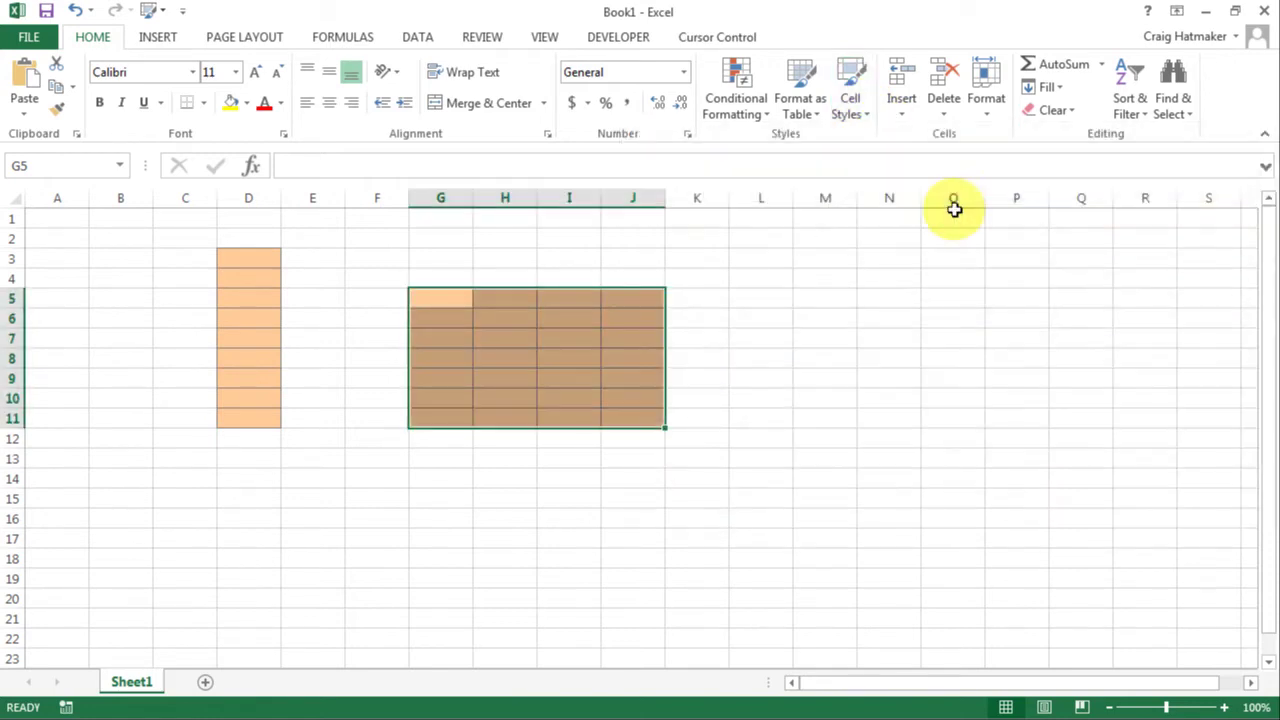
Turn on the Cursor Control option and test moving through both input ranges, starting from D6
{"action": "left_click", "coordinate": [725, 37]}
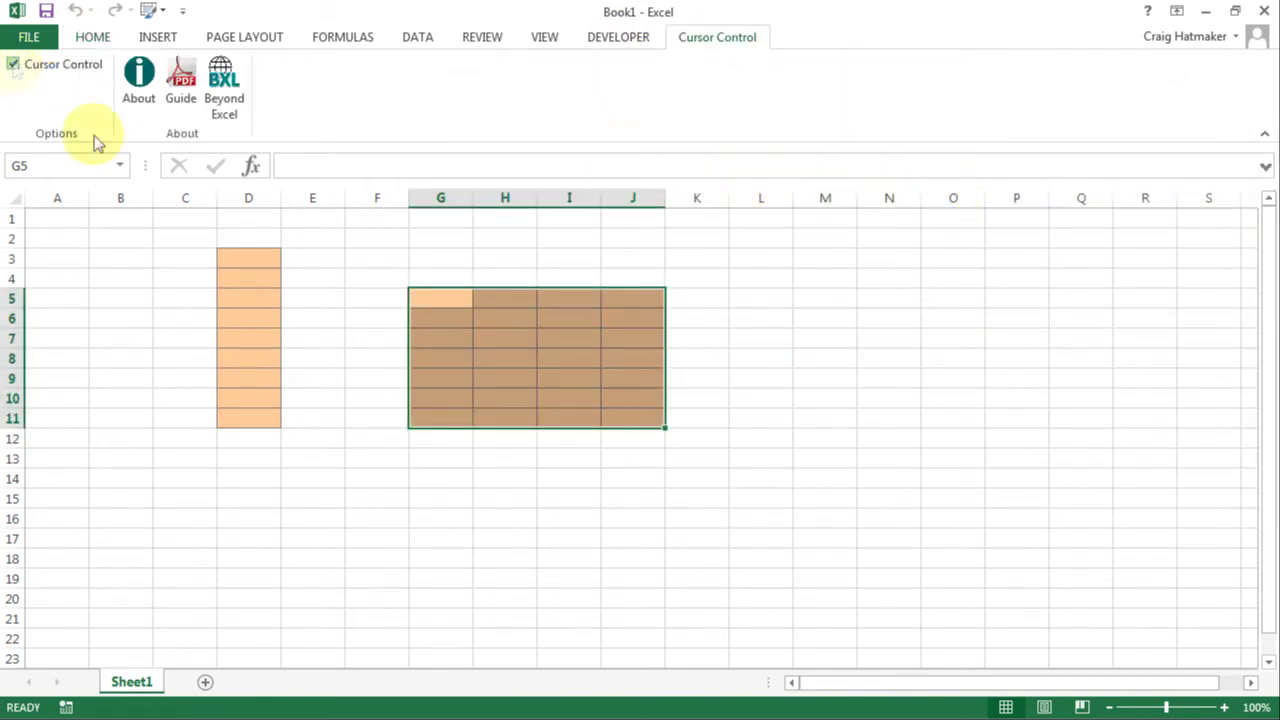
{"action": "left_click", "coordinate": [246, 316]}
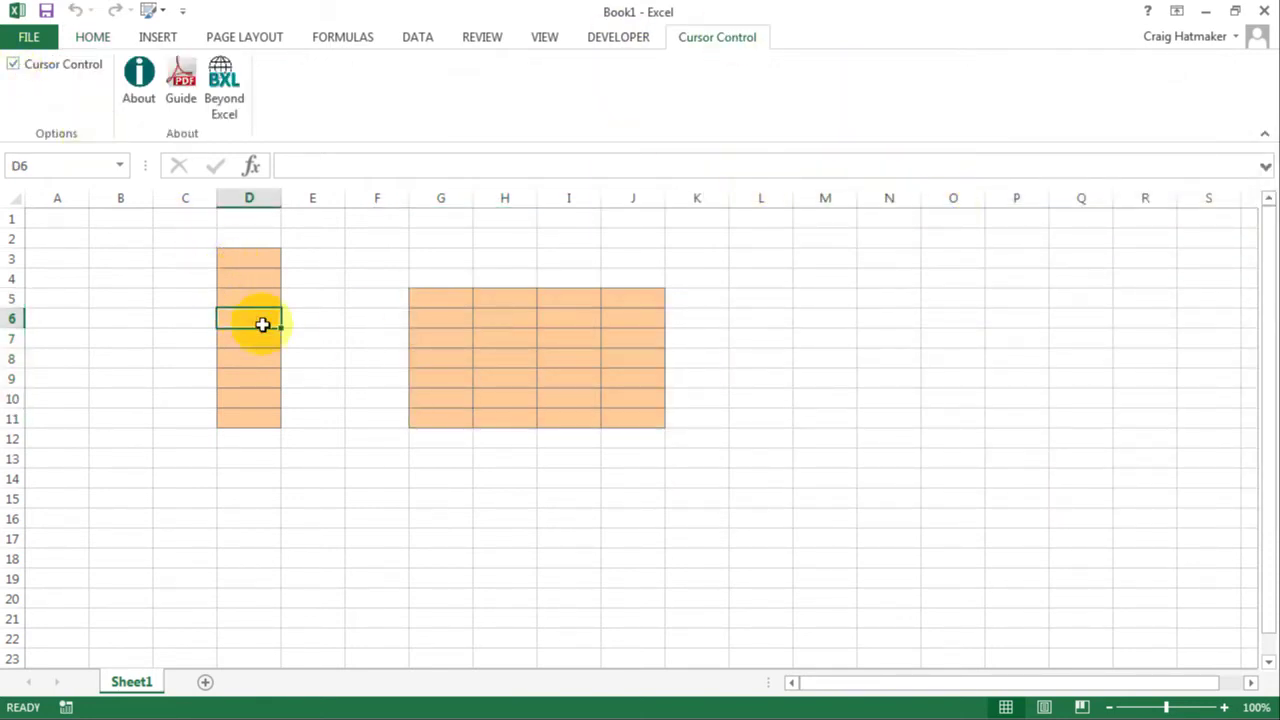
{"action": "key", "text": "Right"}
{"action": "key", "text": "Right"}
{"action": "key", "text": "Right"}
{"action": "key", "text": "Tab"}
{"action": "key", "text": "Tab"}
{"action": "key", "text": "Tab"}
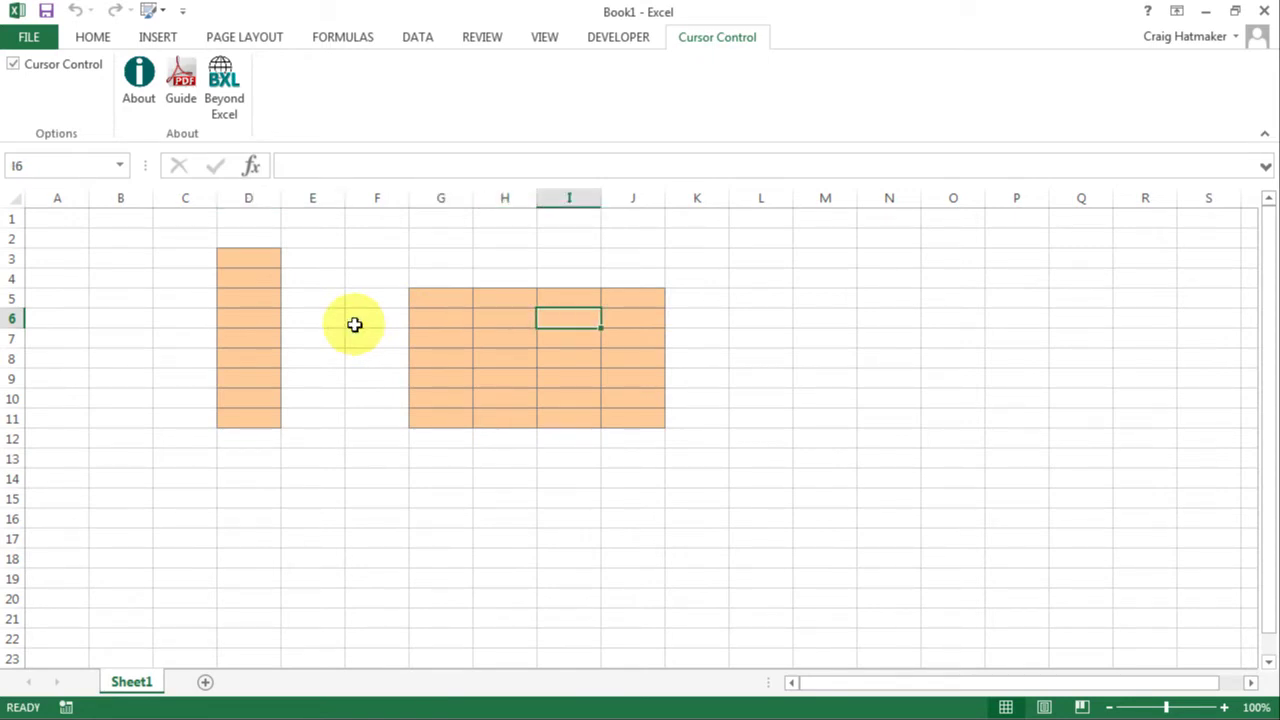
{"action": "key", "text": "Return"}
{"action": "key", "text": "Right"}
{"action": "key", "text": "Right"}
{"action": "key", "text": "Right"}
{"action": "key", "text": "Right"}
{"action": "key", "text": "Right"}
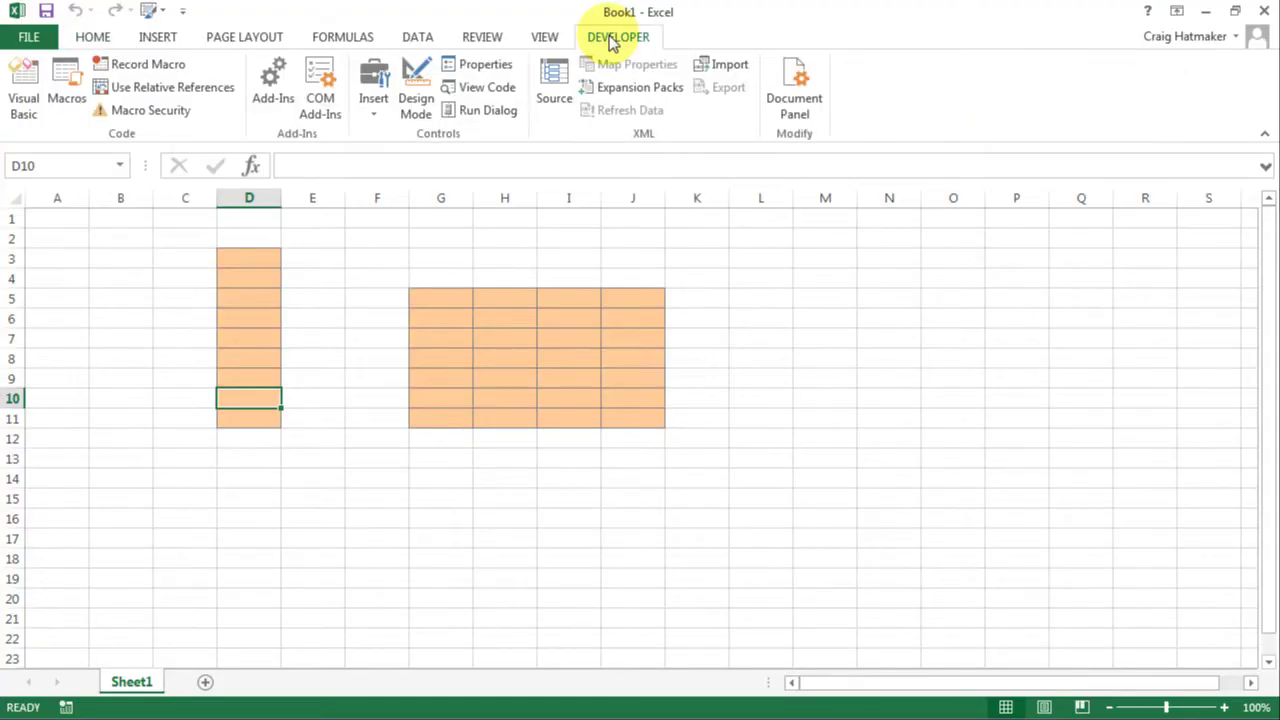
Load the Cursor Control add-in from the list of available add-ins
{"action": "left_click", "coordinate": [265, 100]}
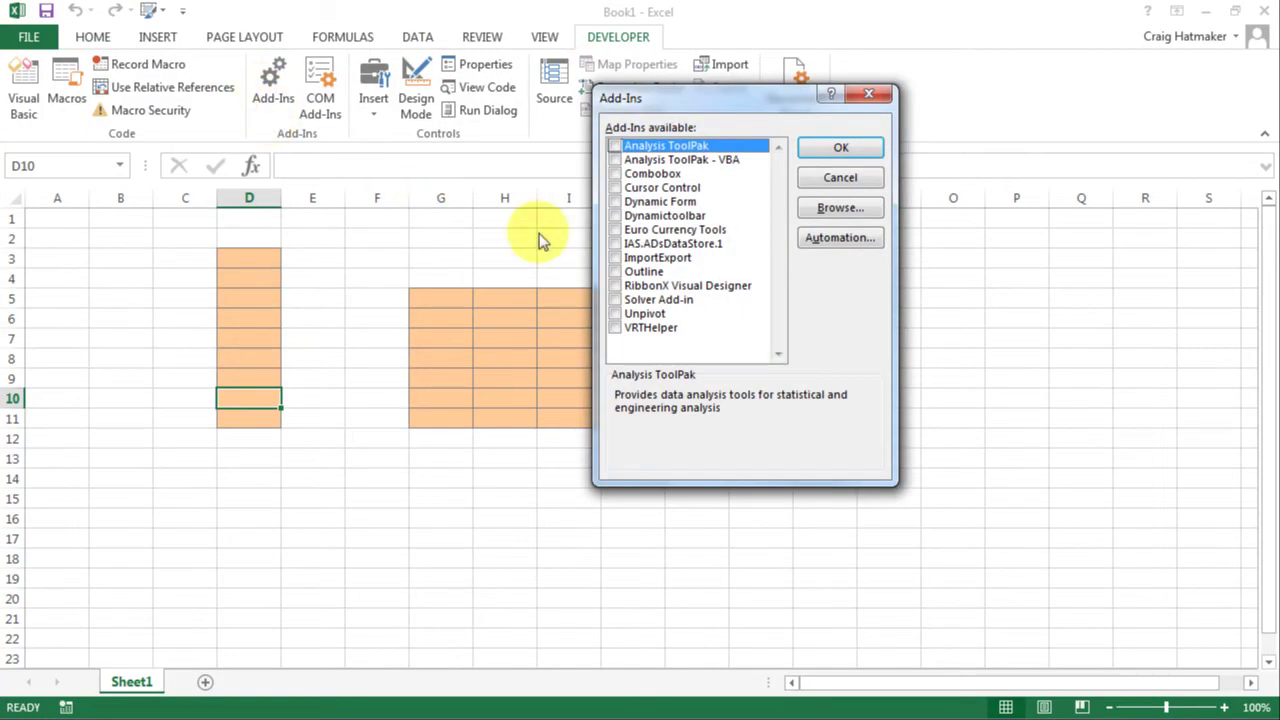
{"action": "left_click", "coordinate": [620, 188]}
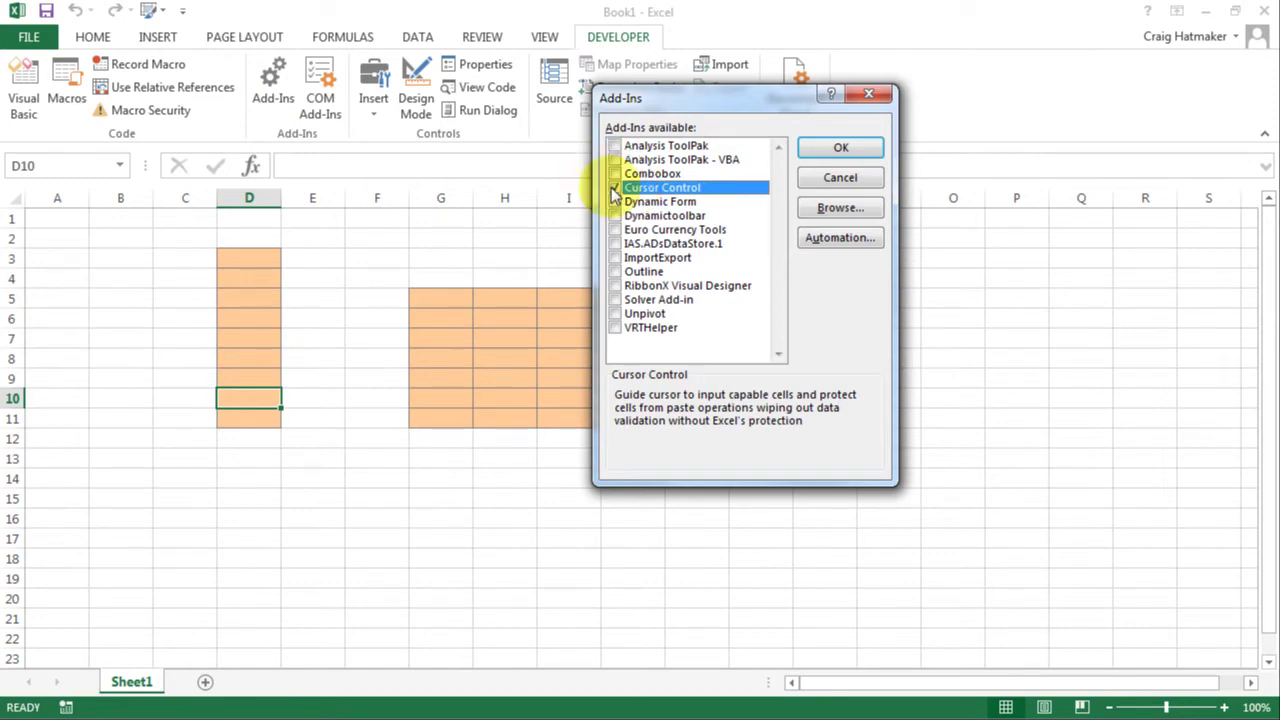
{"action": "left_click", "coordinate": [841, 150]}
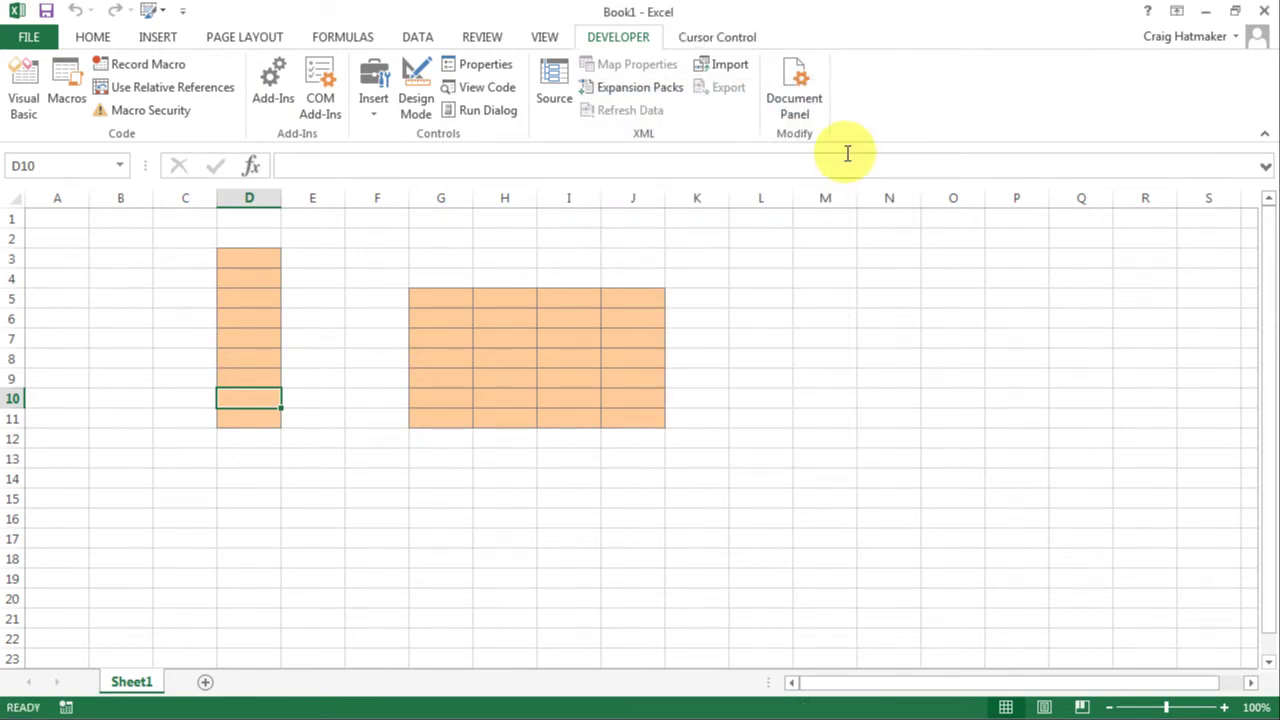
Switch to the Visual Basic Editor and copy modGeneral from the Cursor.xlam project into the Book1 project
{"action": "left_click", "coordinate": [35, 82]}
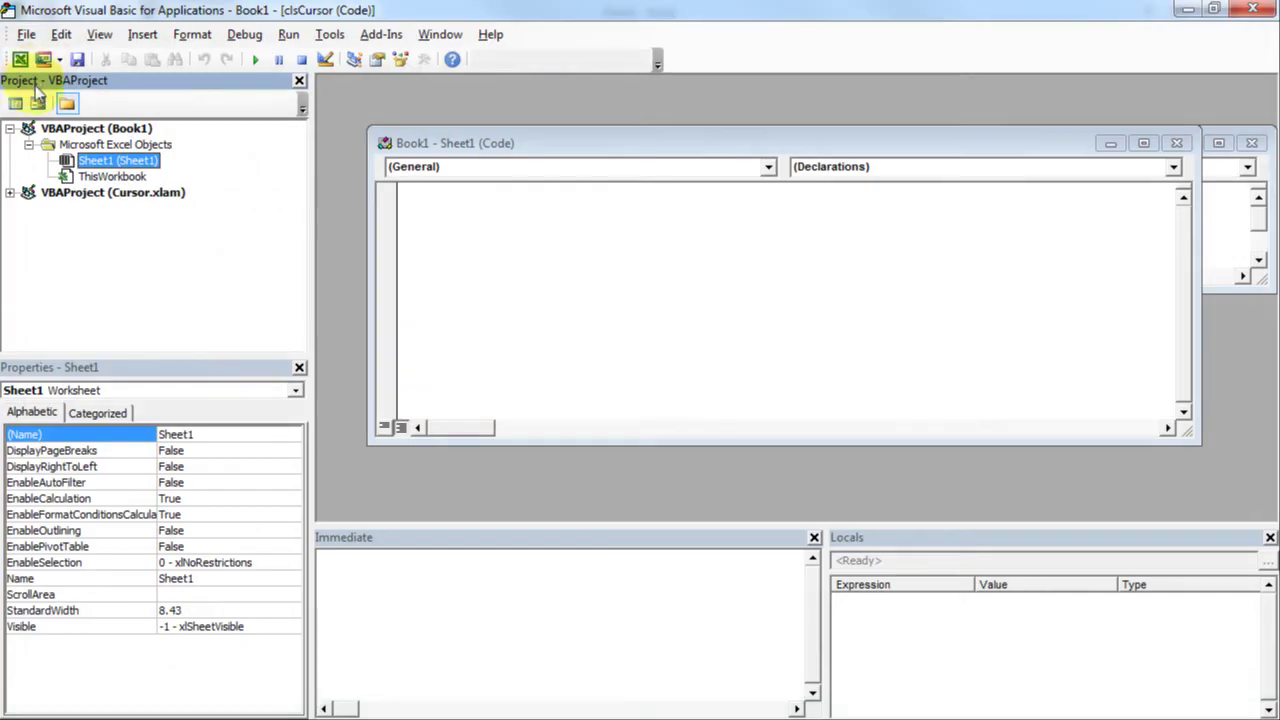
{"action": "left_click", "coordinate": [10, 192]}
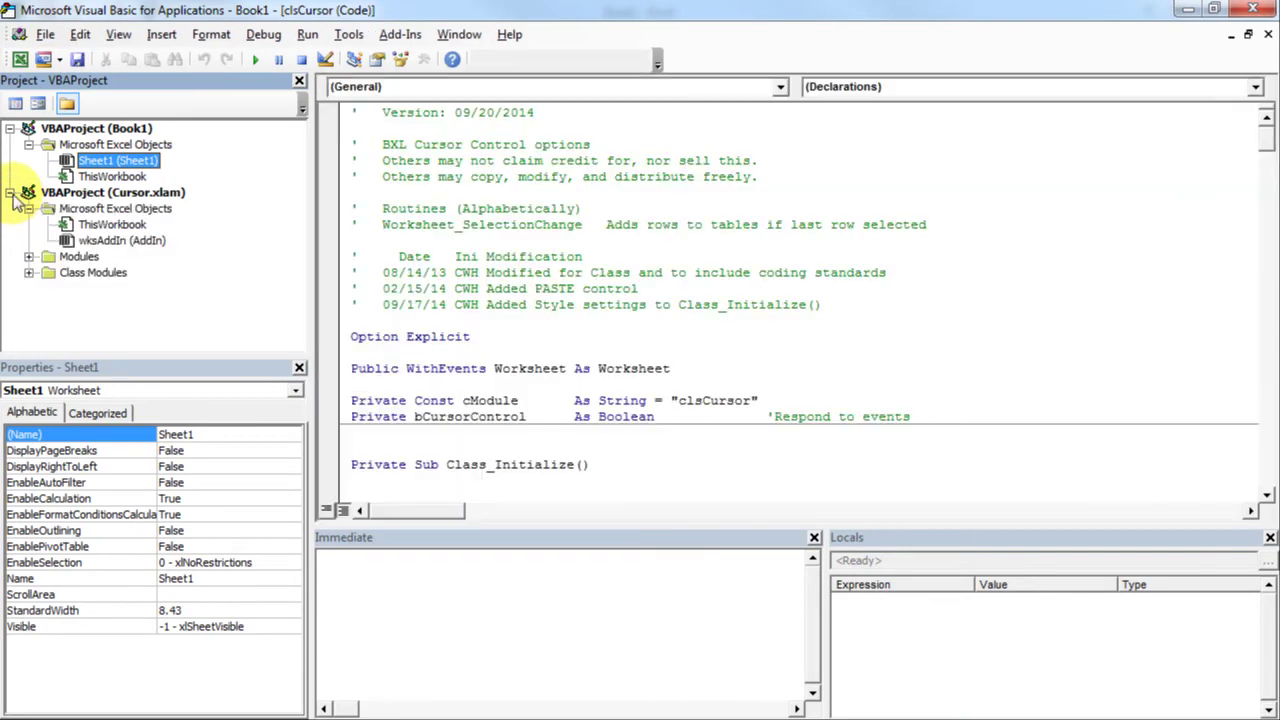
{"action": "left_click", "coordinate": [29, 256]}
{"action": "left_click", "coordinate": [78, 288]}
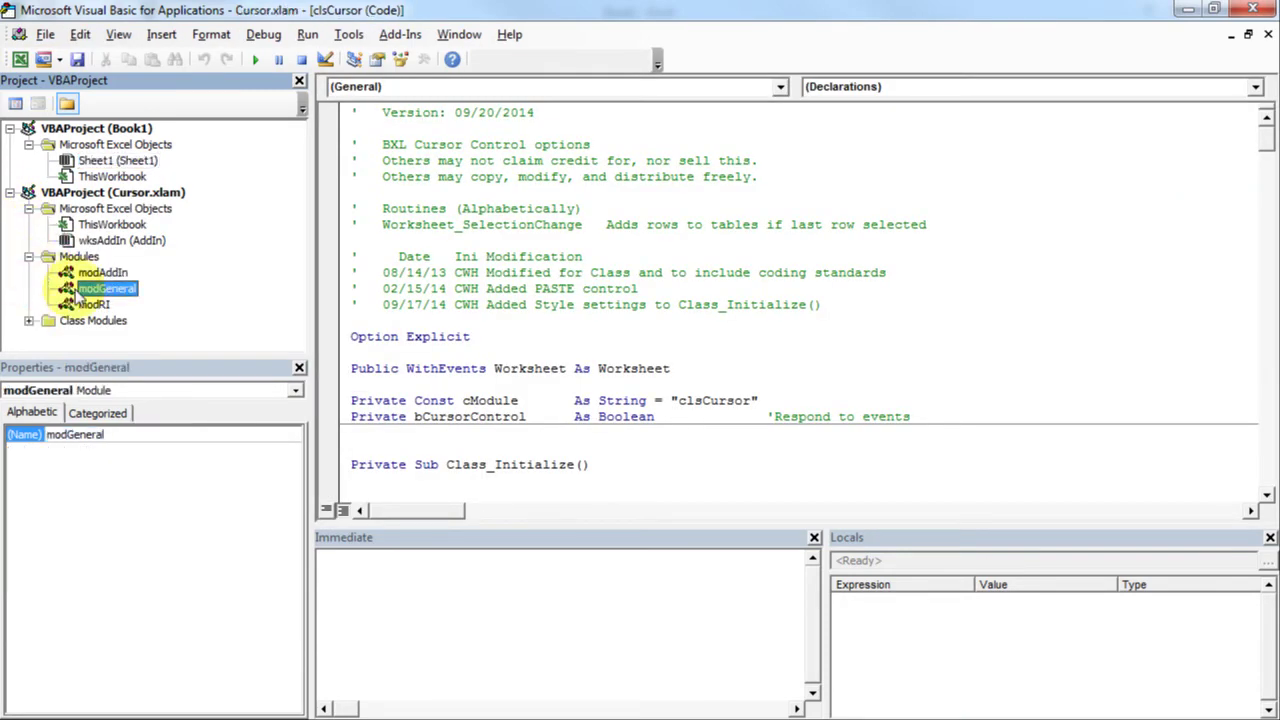
{"action": "left_click_drag", "start_coordinate": [78, 288], "coordinate": [122, 137]}
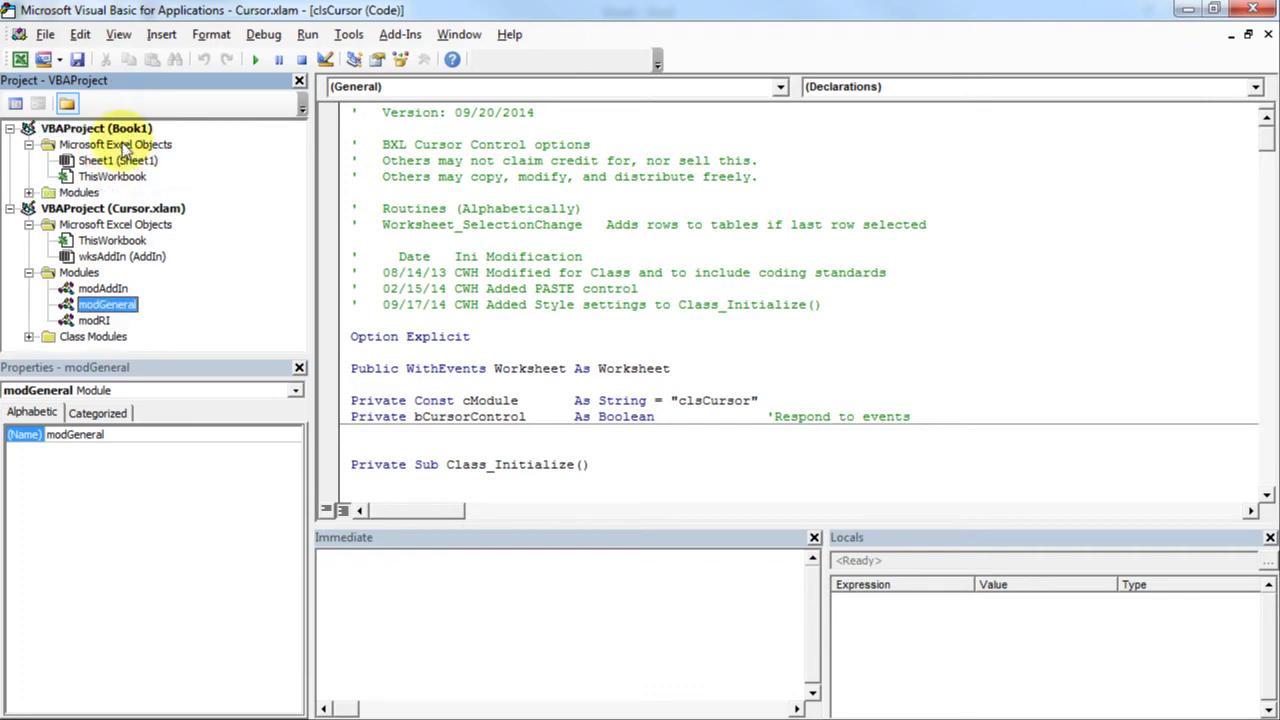
Copy the class modules clsCursor and clsSettings from Cursor.xlam into the Book1 project
{"action": "left_click", "coordinate": [29, 337]}
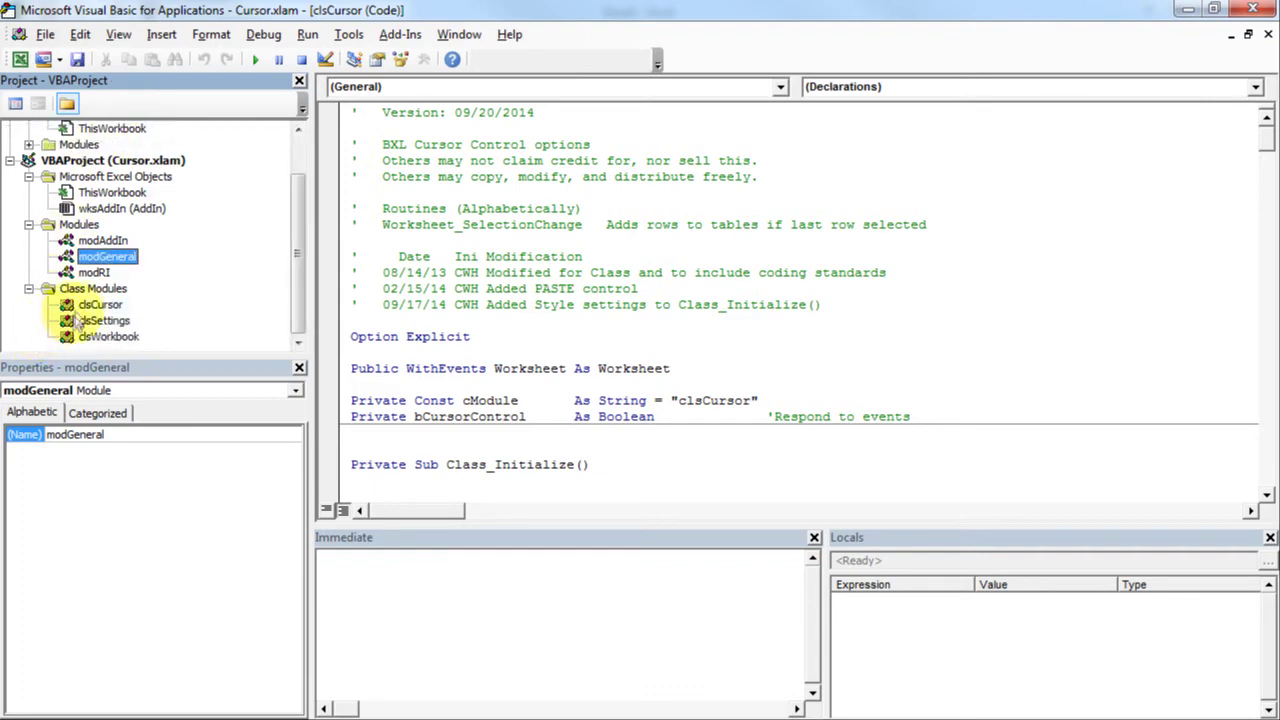
{"action": "left_click_drag", "start_coordinate": [80, 306], "coordinate": [117, 160]}
{"action": "left_click_drag", "start_coordinate": [100, 336], "coordinate": [125, 170]}
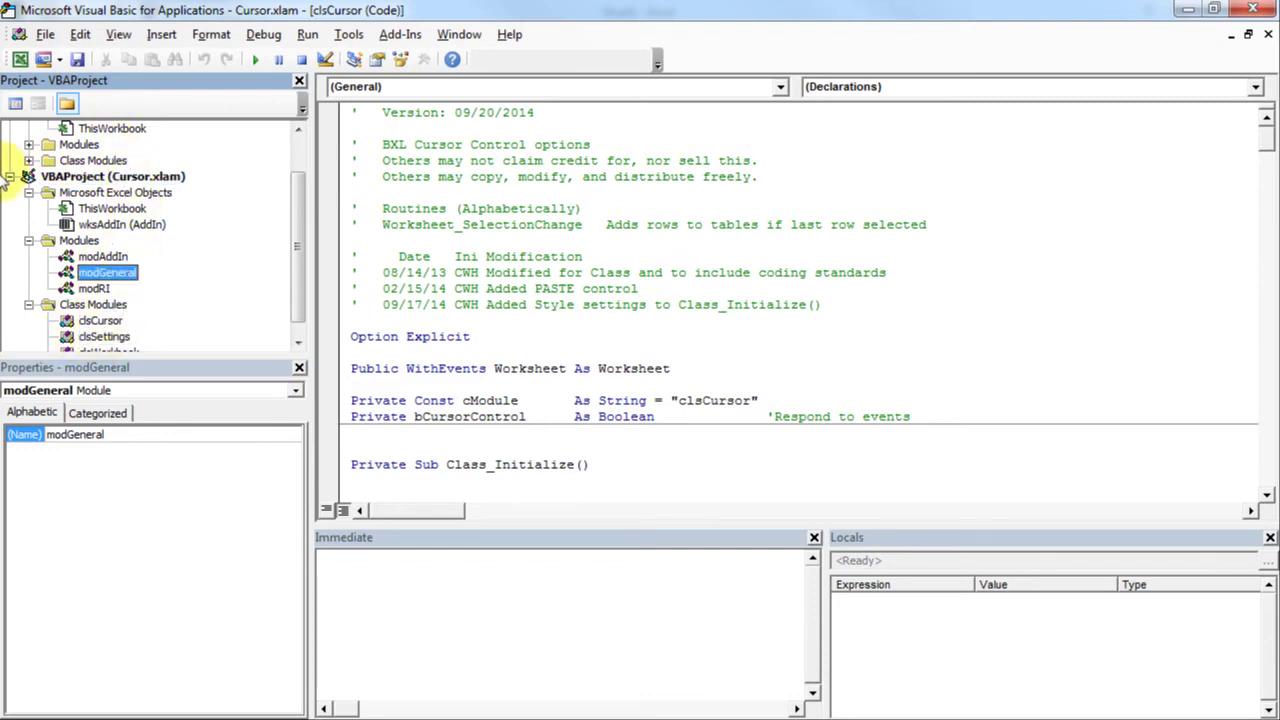
Return to the Book1 workbook in Excel and unload the Cursor Control add-in
{"action": "left_click", "coordinate": [20, 59]}
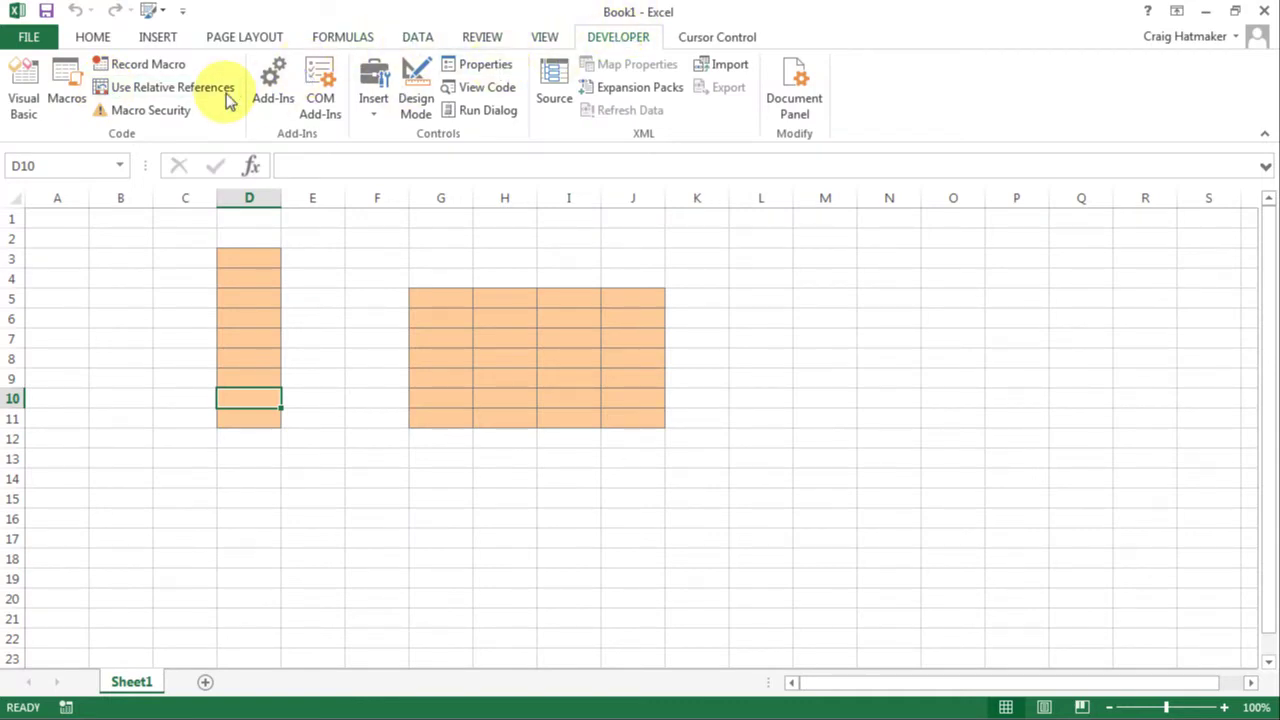
{"action": "left_click", "coordinate": [270, 88]}
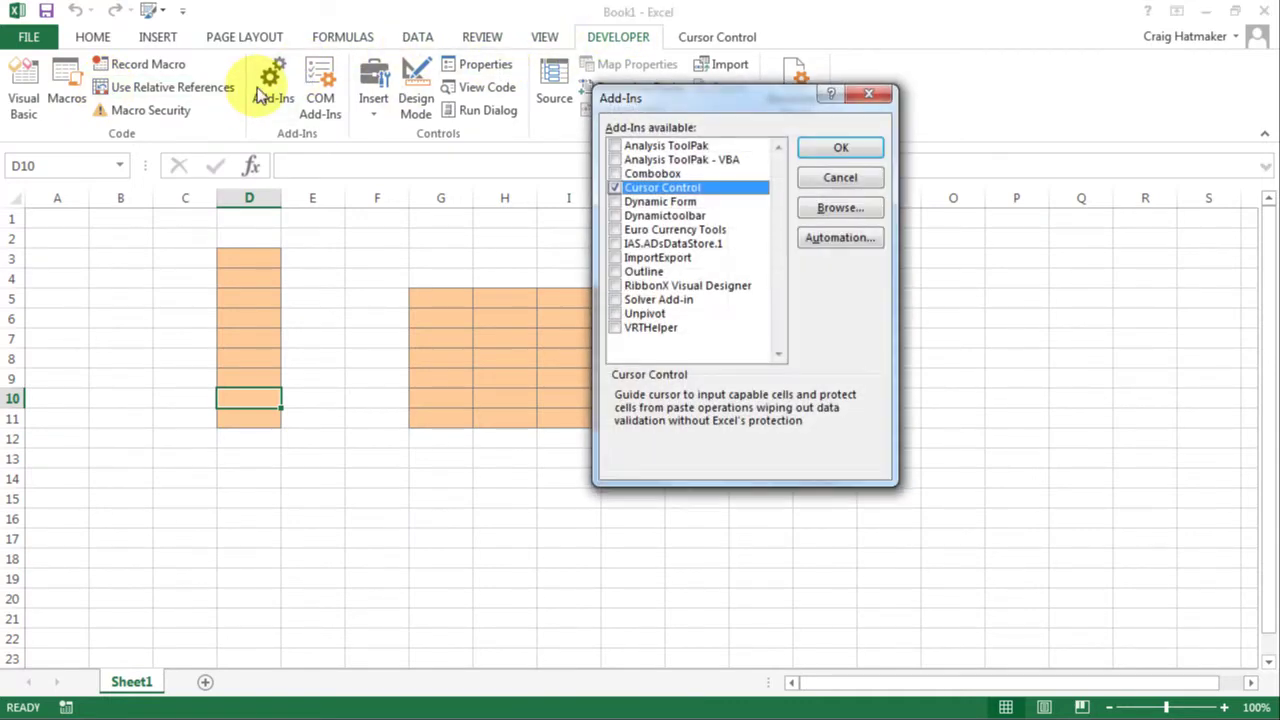
{"action": "left_click", "coordinate": [614, 187]}
{"action": "left_click", "coordinate": [838, 148]}
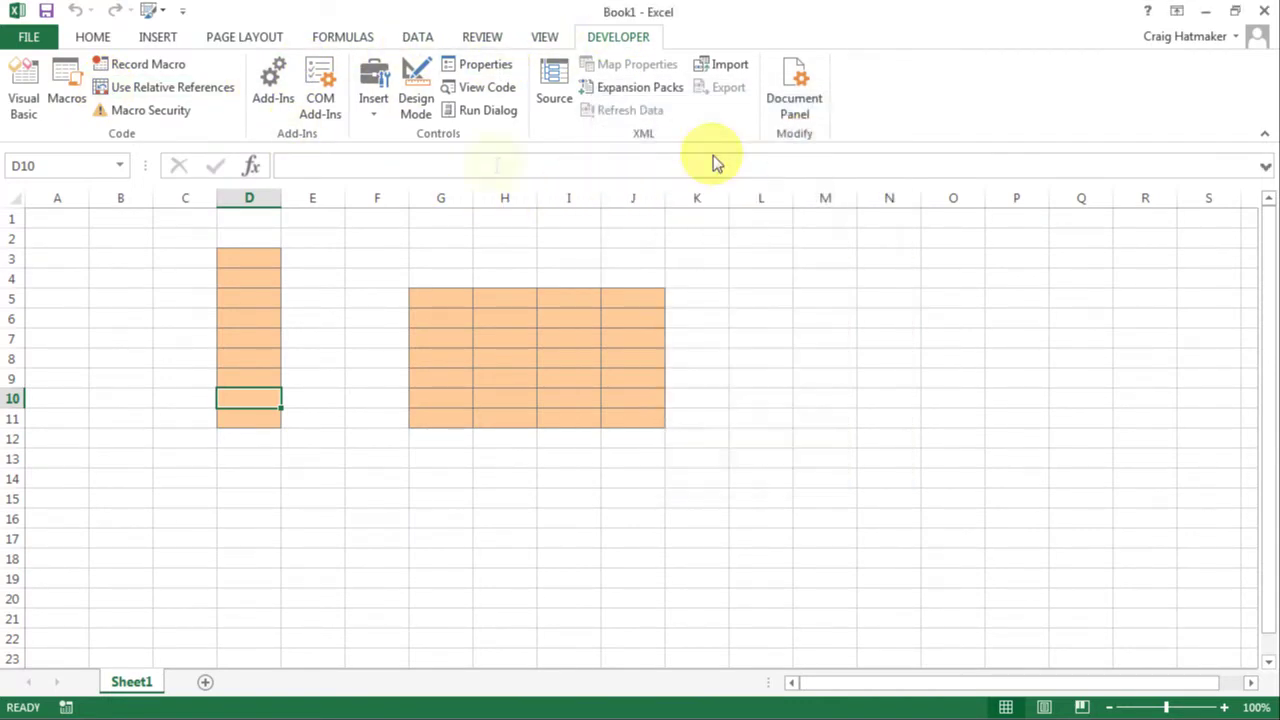
Expand Book1's modules and class modules in the Visual Basic Editor and open the ThisWorkbook code
{"action": "left_click", "coordinate": [24, 88]}
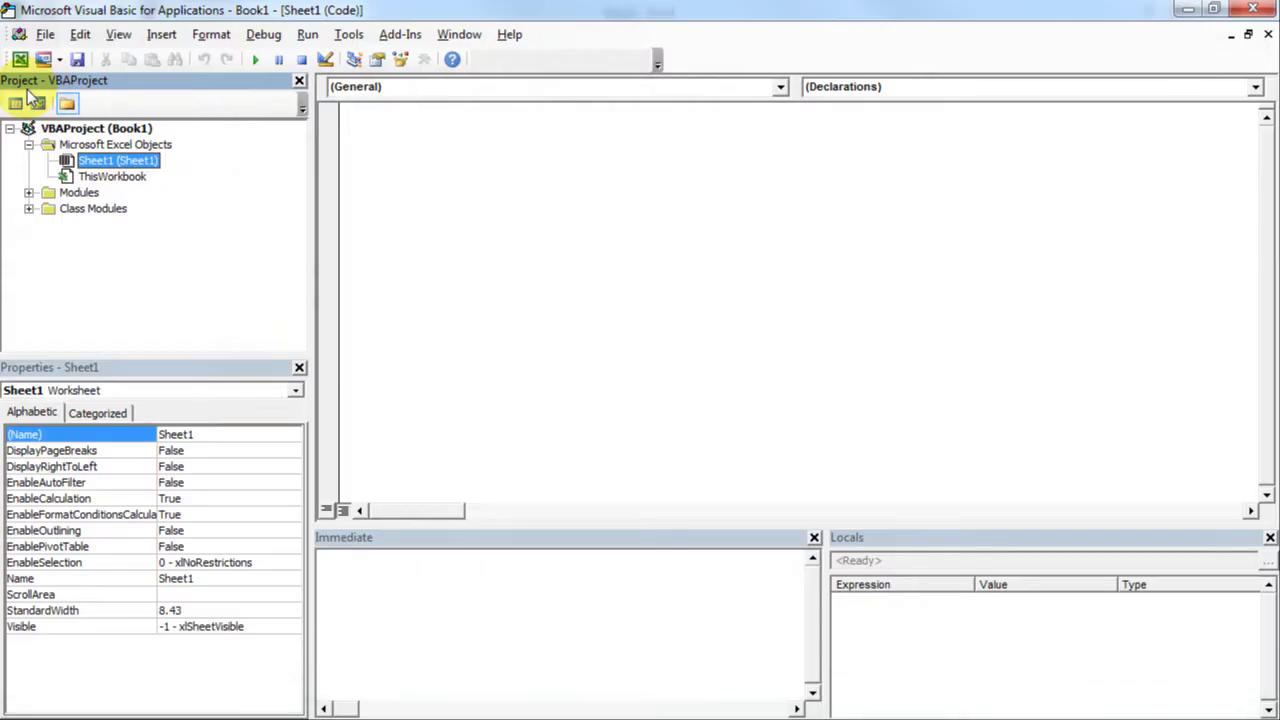
{"action": "left_click", "coordinate": [31, 196]}
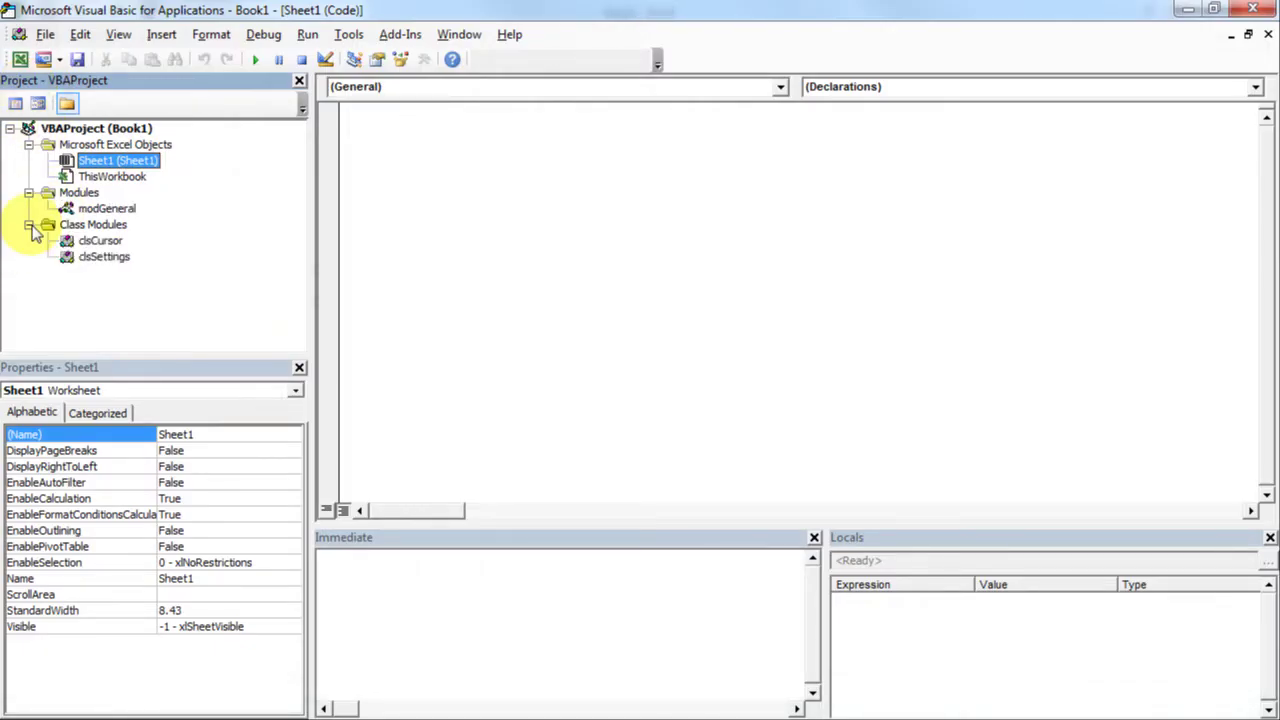
{"action": "double_click", "coordinate": [100, 177]}
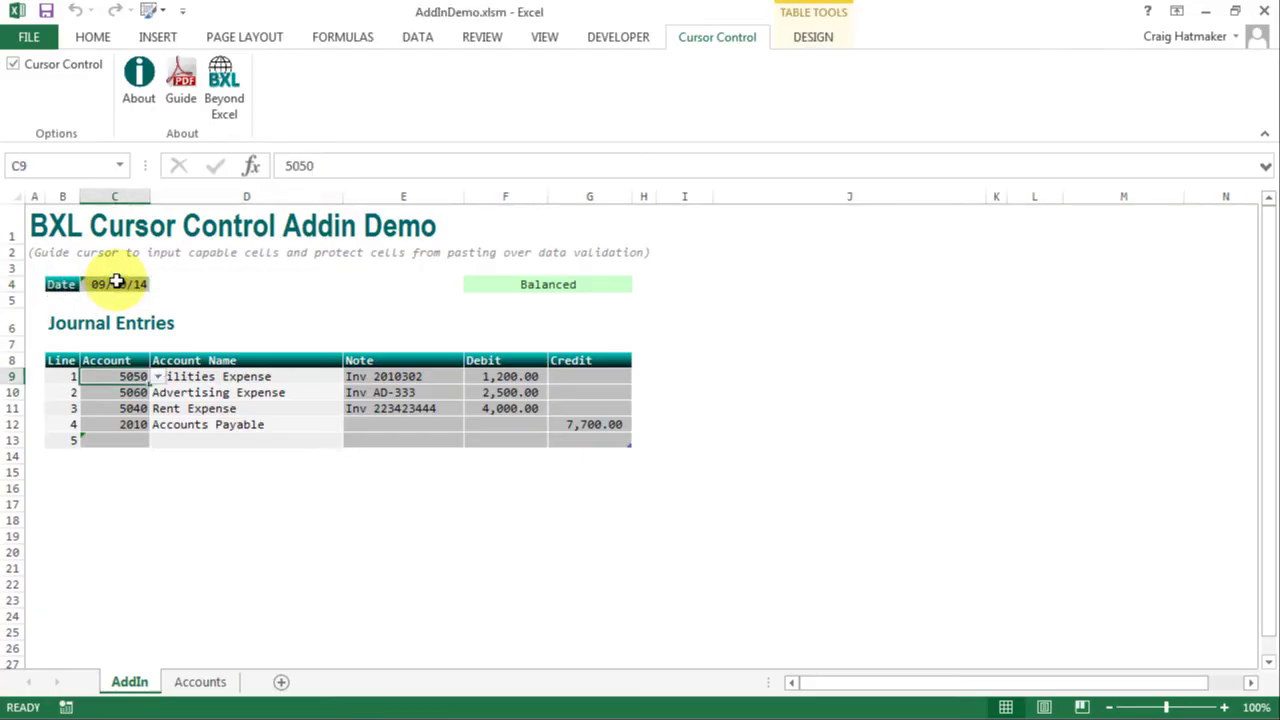
Move through the journal entry input cells in AddInDemo.xlsm from C9 and show the account list in C15
{"action": "key", "text": "Tab"}
{"action": "key", "text": "Tab"}
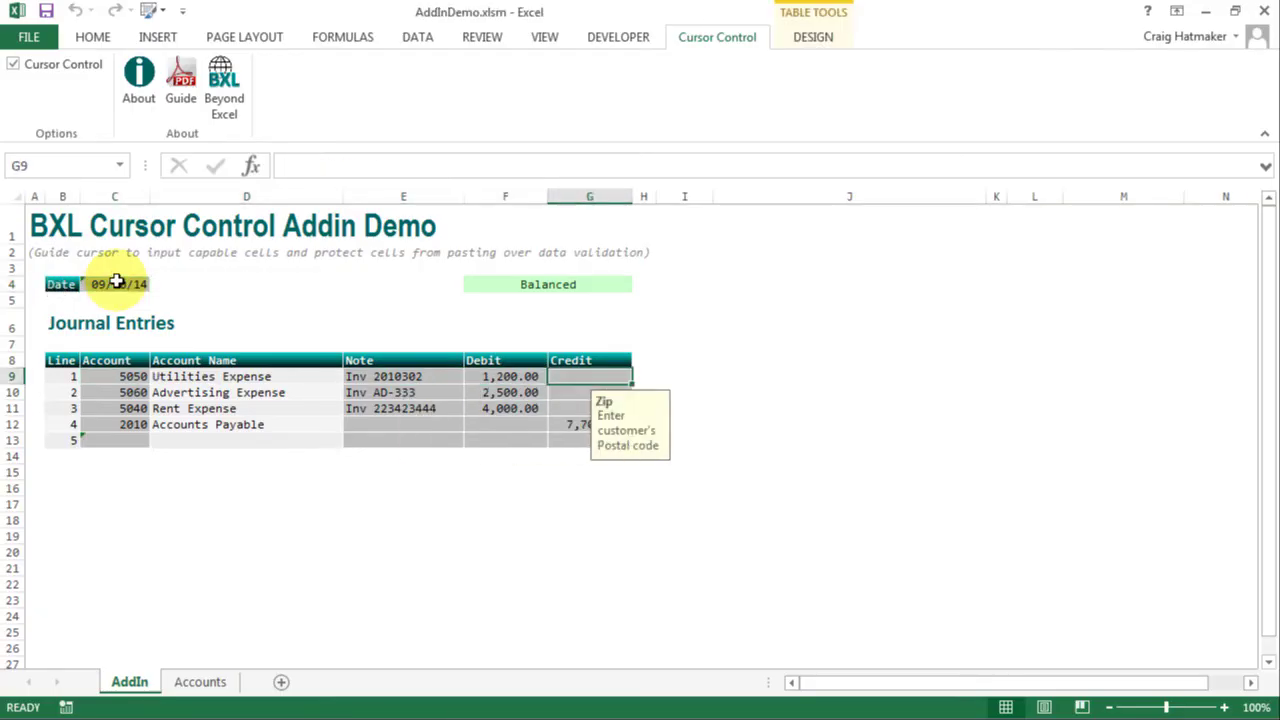
{"action": "key", "text": "Tab"}
{"action": "key", "text": "Tab"}
{"action": "key", "text": "Tab"}
{"action": "key", "text": "Tab"}
{"action": "key", "text": "Tab"}
{"action": "key", "text": "Tab"}
{"action": "key", "text": "Tab"}
{"action": "key", "text": "Tab"}
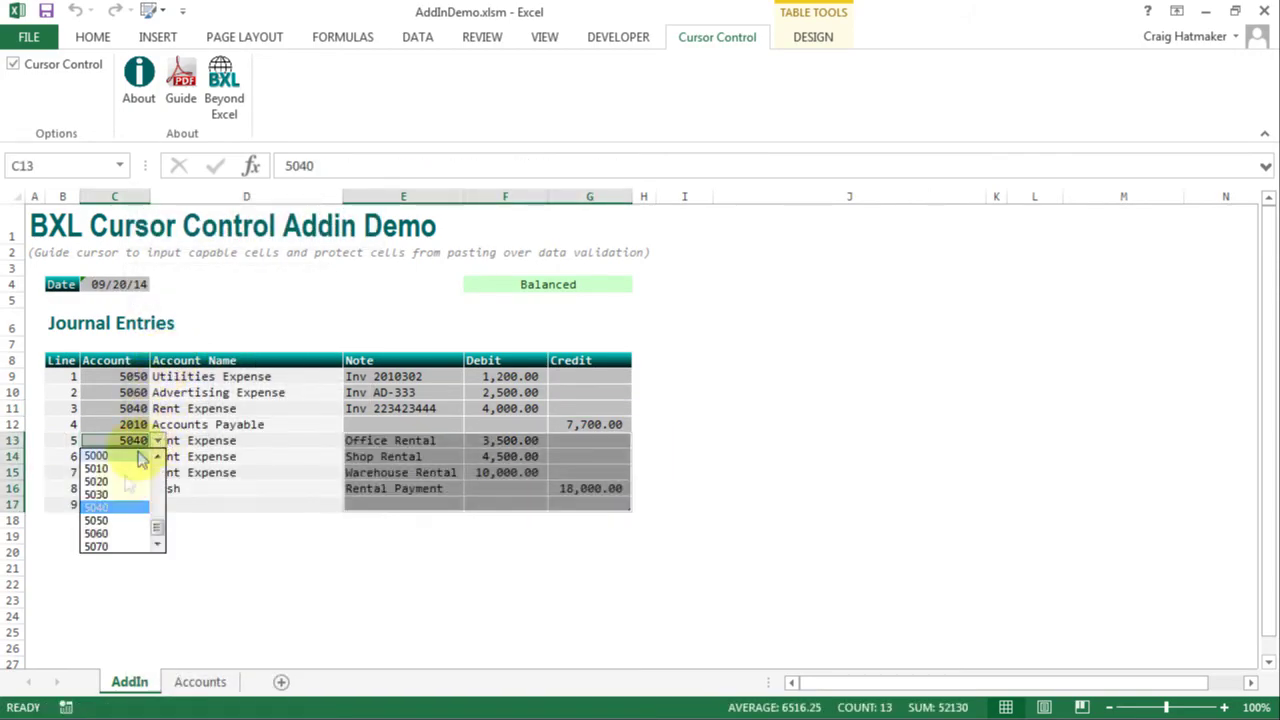
{"action": "left_click", "coordinate": [157, 472]}
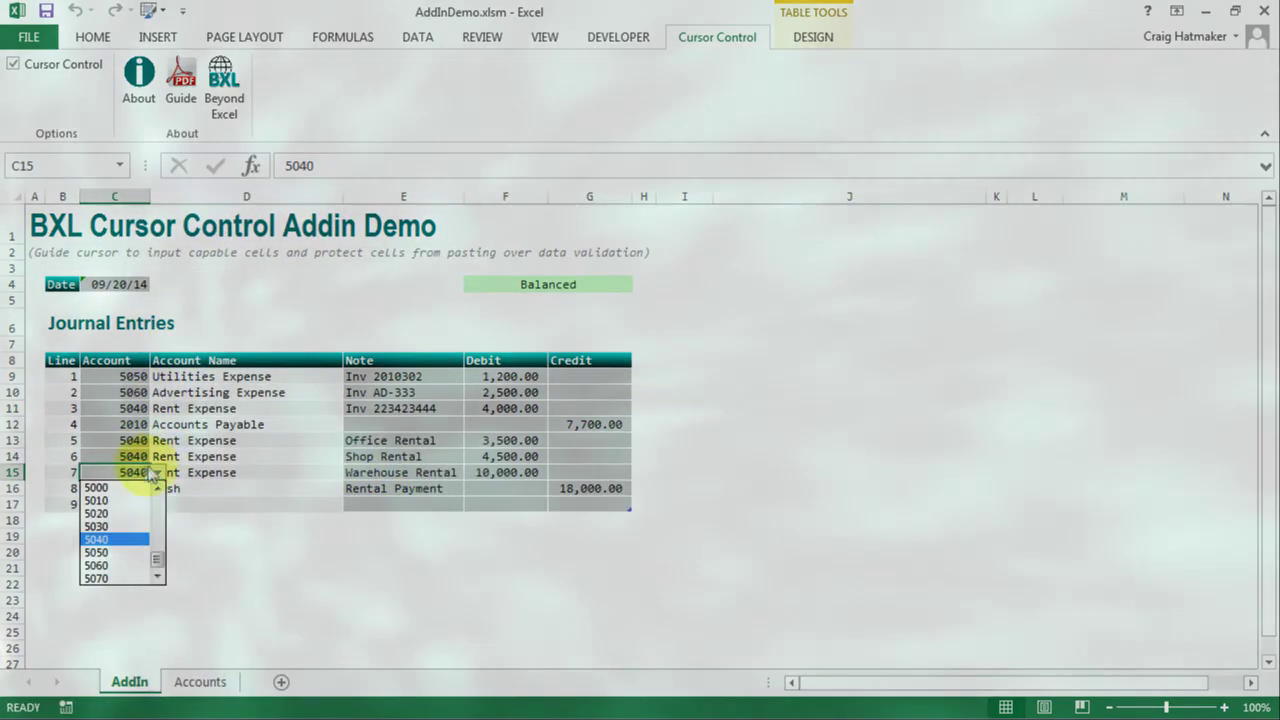